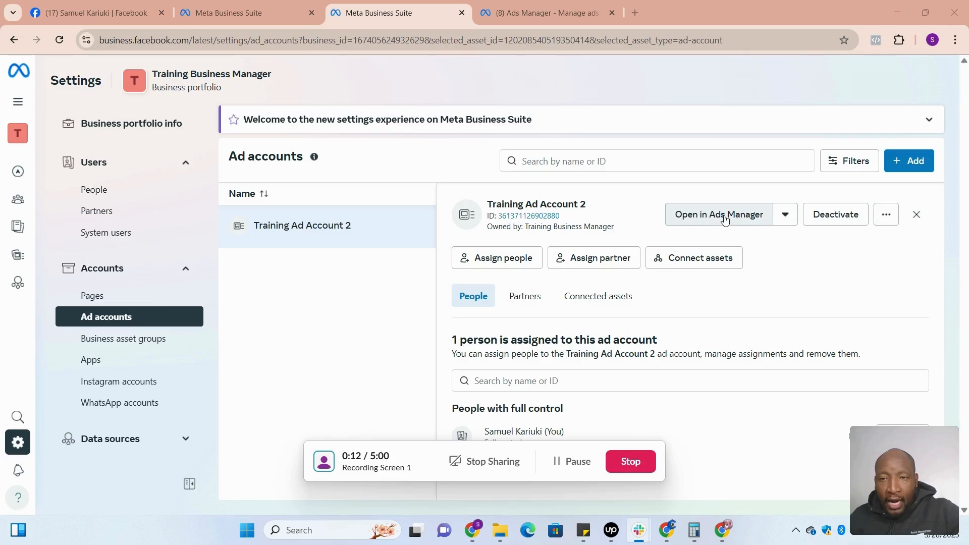
Switch to Ads Manager and look through the campaign, ad set and ad levels, ending on the campaigns overview.
{"action": "left_click", "coordinate": [709, 219]}
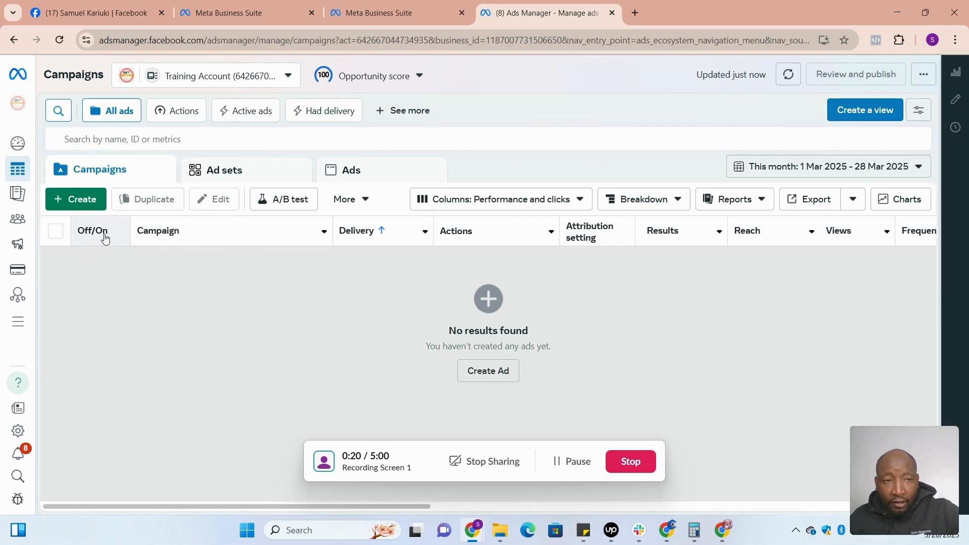
{"action": "left_click_drag", "start_coordinate": [536, 453], "coordinate": [968, 456]}
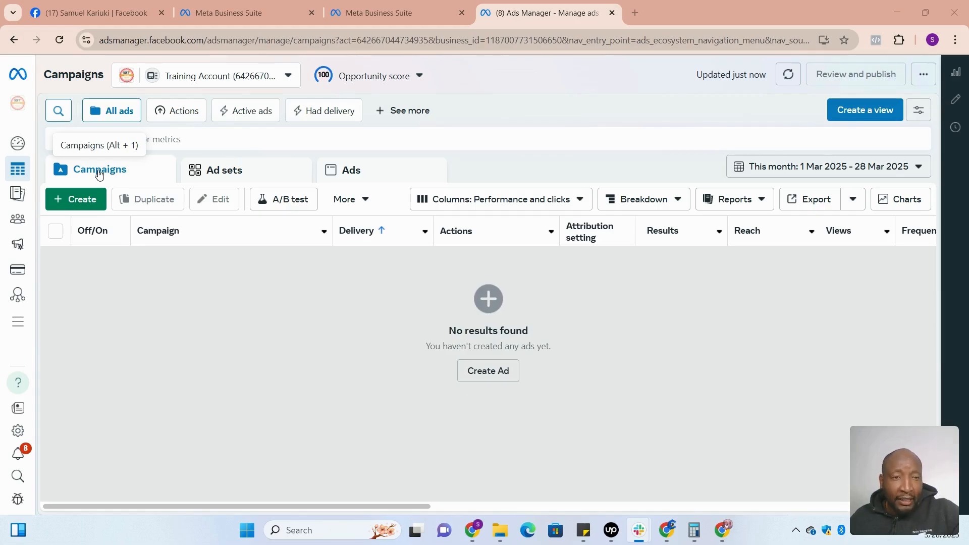
{"action": "left_click", "coordinate": [230, 172]}
{"action": "left_click", "coordinate": [359, 177]}
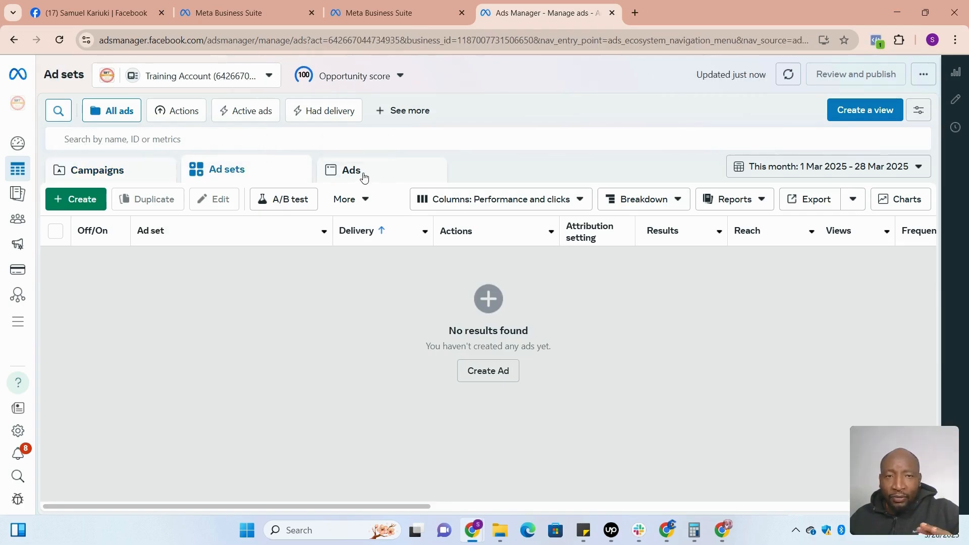
{"action": "left_click", "coordinate": [141, 171]}
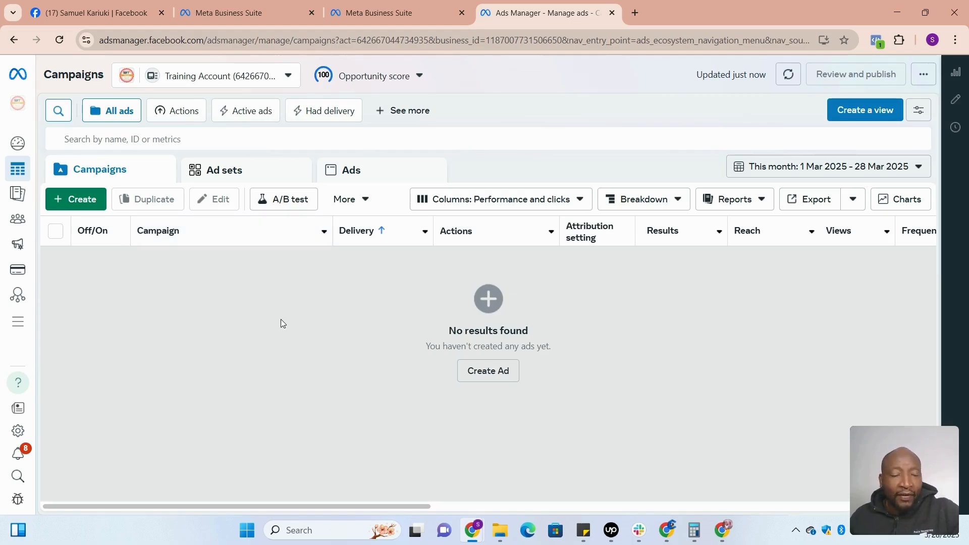
Create a new auction campaign with the Sales objective and dismiss the notice about Advantage+ sales campaign setup.
{"action": "left_click", "coordinate": [71, 200]}
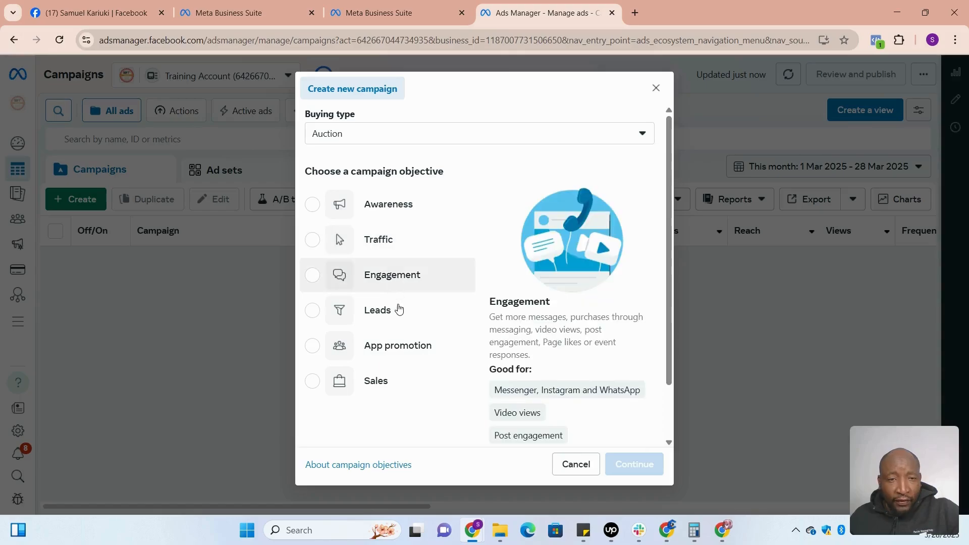
{"action": "left_click", "coordinate": [310, 387]}
{"action": "left_click", "coordinate": [643, 472]}
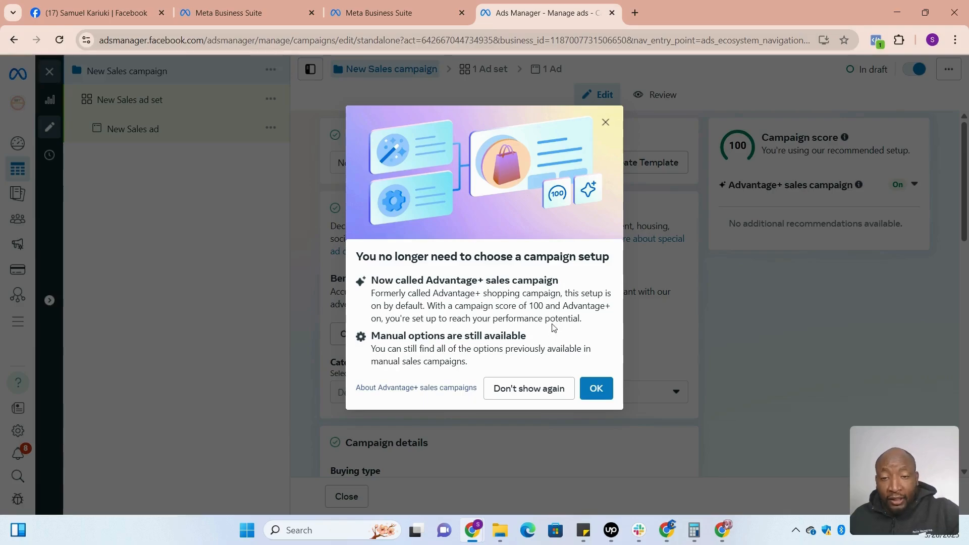
{"action": "left_click", "coordinate": [597, 388]}
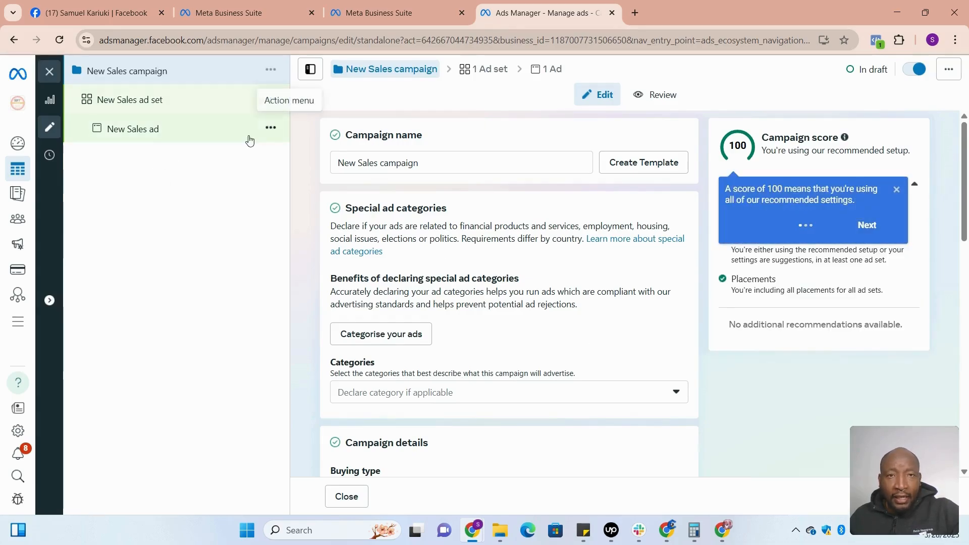
Examine the new sales campaign's settings, from special ad categories and campaign details to budget, A/B test and audience segment reporting.
{"action": "scroll", "coordinate": [469, 267], "scroll_direction": "down", "scroll_amount": 1}
{"action": "scroll", "coordinate": [475, 290], "scroll_direction": "down", "scroll_amount": 4}
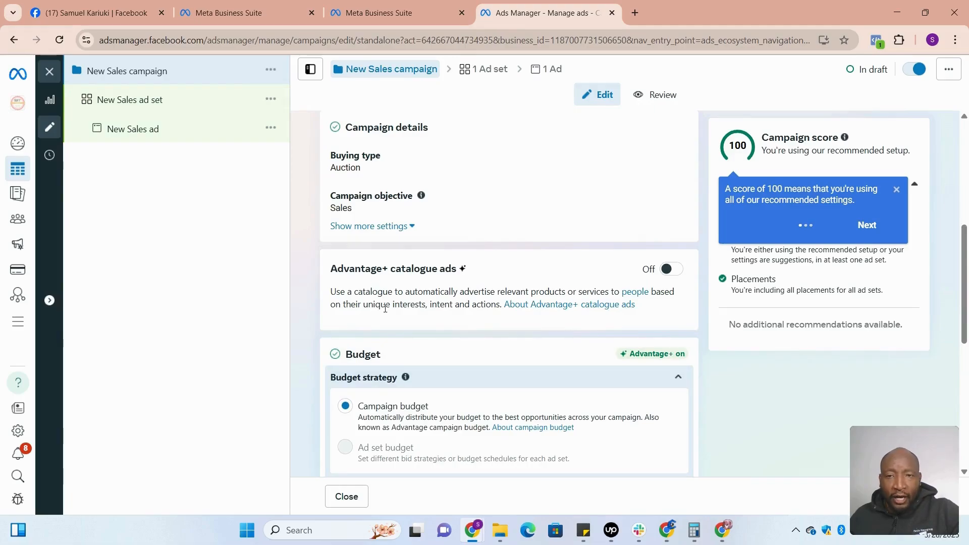
{"action": "scroll", "coordinate": [389, 313], "scroll_direction": "down", "scroll_amount": 3}
{"action": "scroll", "coordinate": [399, 318], "scroll_direction": "up", "scroll_amount": 5}
{"action": "scroll", "coordinate": [419, 286], "scroll_direction": "up", "scroll_amount": 3}
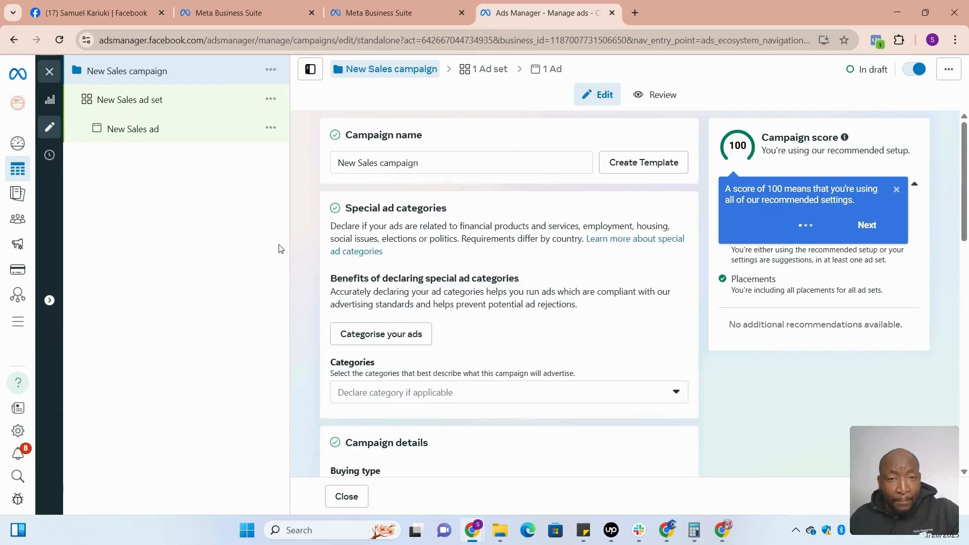
{"action": "scroll", "coordinate": [489, 362], "scroll_direction": "down", "scroll_amount": 7}
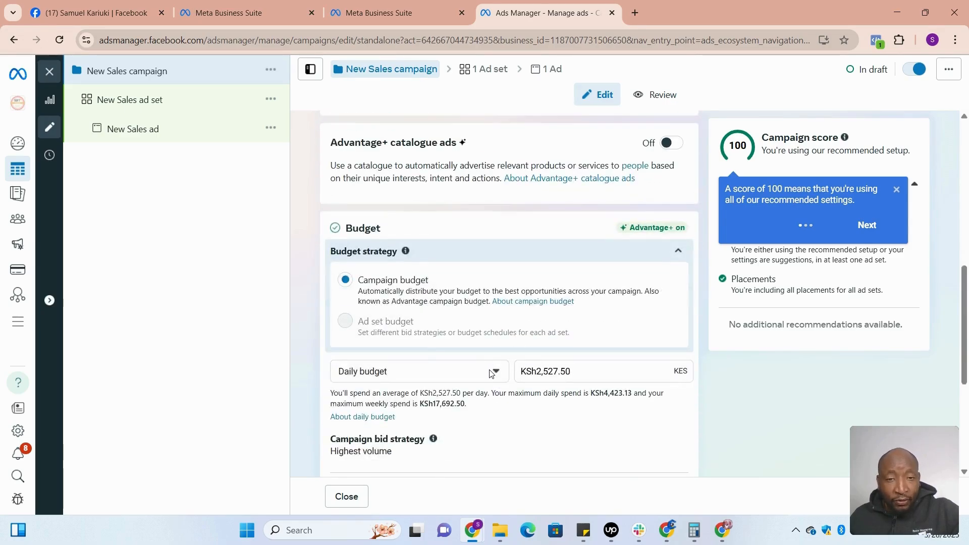
{"action": "scroll", "coordinate": [490, 373], "scroll_direction": "down", "scroll_amount": 3}
{"action": "scroll", "coordinate": [612, 283], "scroll_direction": "up", "scroll_amount": 2}
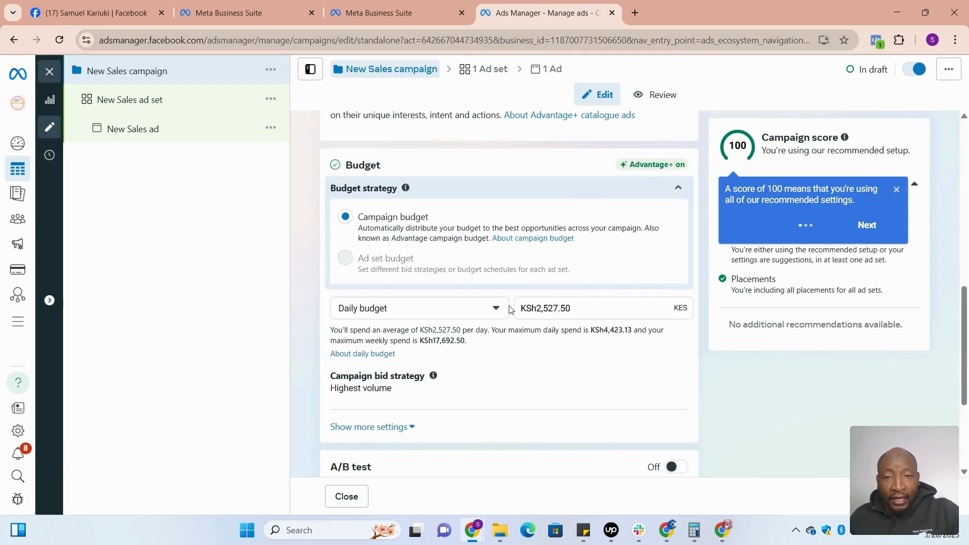
{"action": "scroll", "coordinate": [542, 322], "scroll_direction": "down", "scroll_amount": 4}
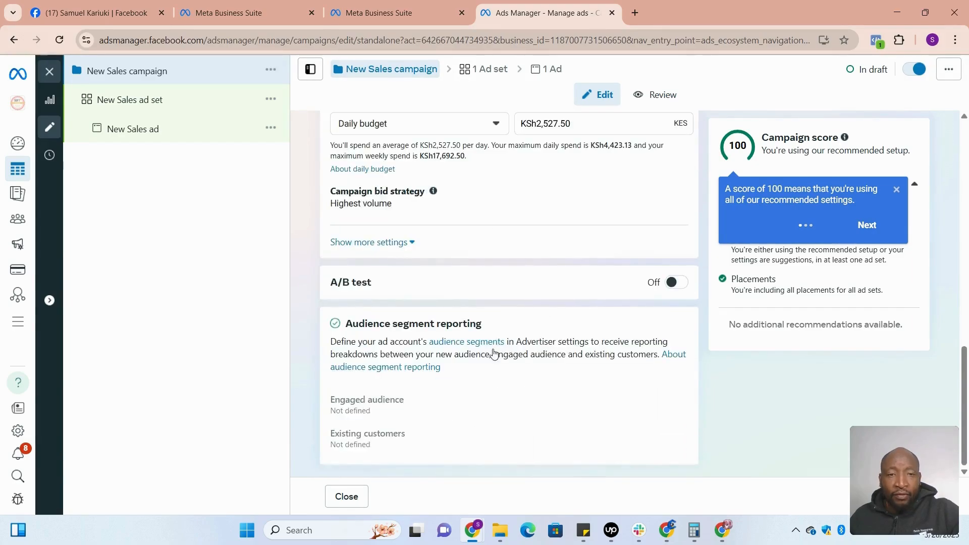
{"action": "scroll", "coordinate": [487, 342], "scroll_direction": "up", "scroll_amount": 7}
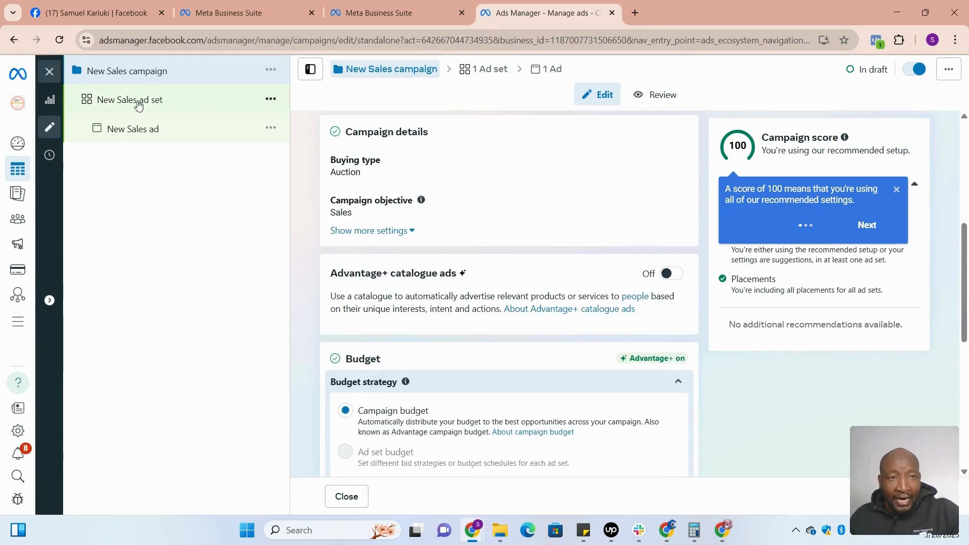
{"action": "scroll", "coordinate": [518, 362], "scroll_direction": "down", "scroll_amount": 5}
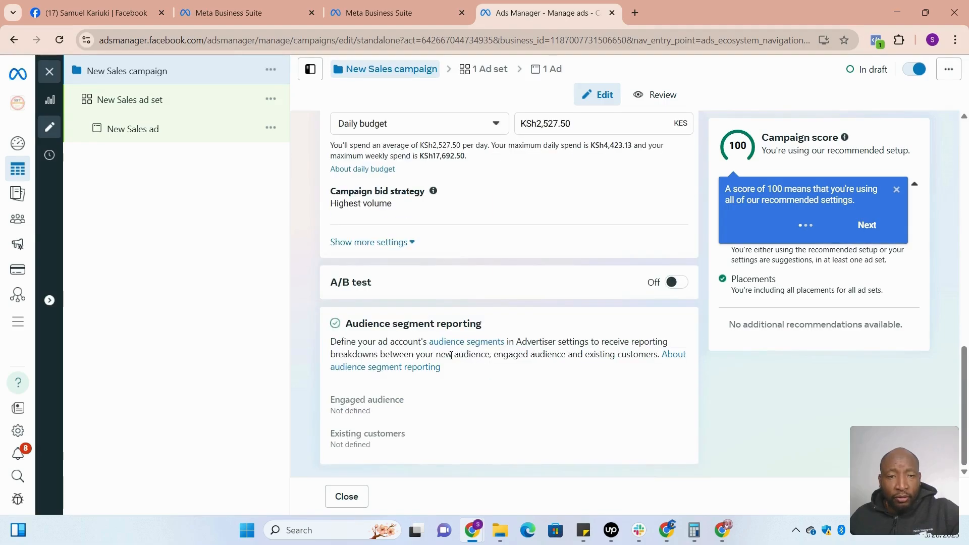
{"action": "scroll", "coordinate": [450, 353], "scroll_direction": "up", "scroll_amount": 5}
{"action": "scroll", "coordinate": [404, 351], "scroll_direction": "down", "scroll_amount": 2}
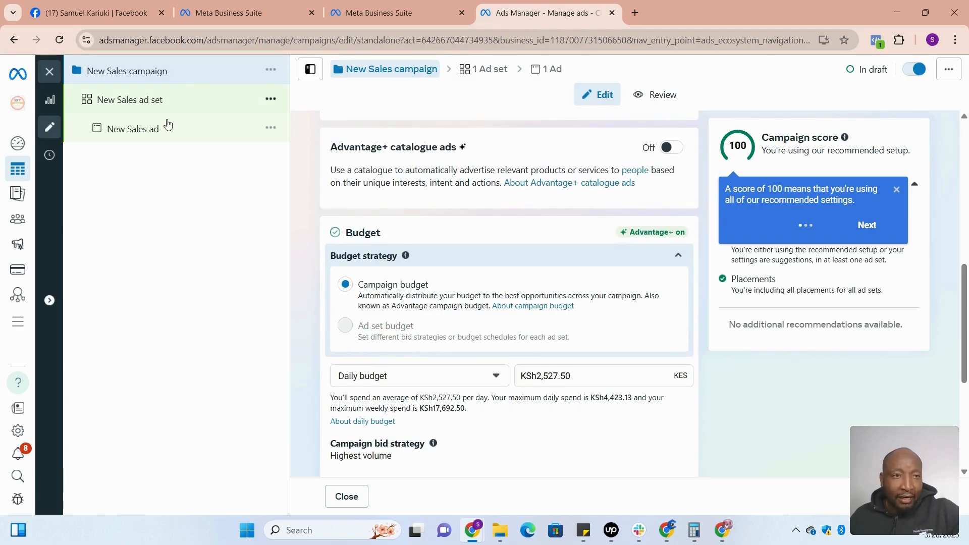
Open the New Sales ad set and select Chuoni.net pixel as the dataset for its website conversions.
{"action": "left_click", "coordinate": [150, 105]}
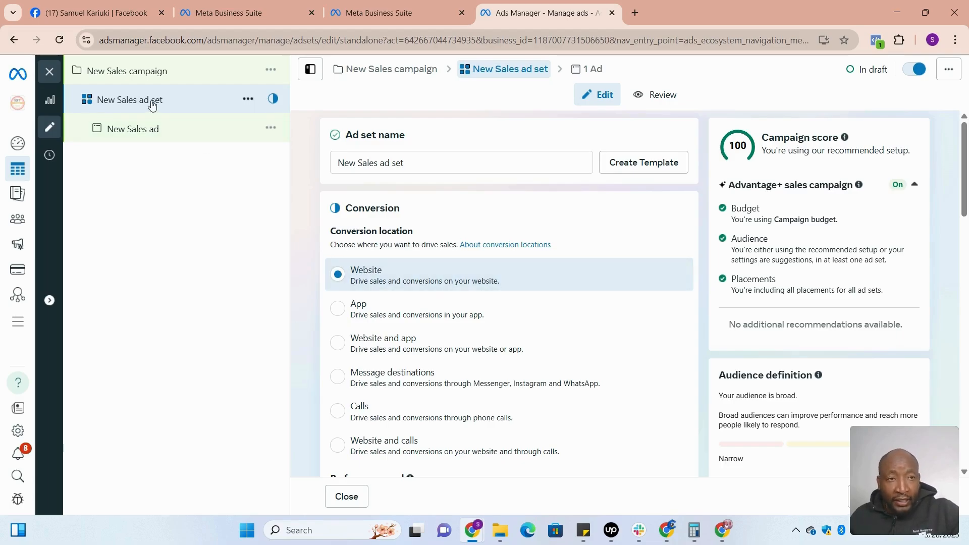
{"action": "scroll", "coordinate": [498, 275], "scroll_direction": "down", "scroll_amount": 3}
{"action": "scroll", "coordinate": [343, 239], "scroll_direction": "up", "scroll_amount": 3}
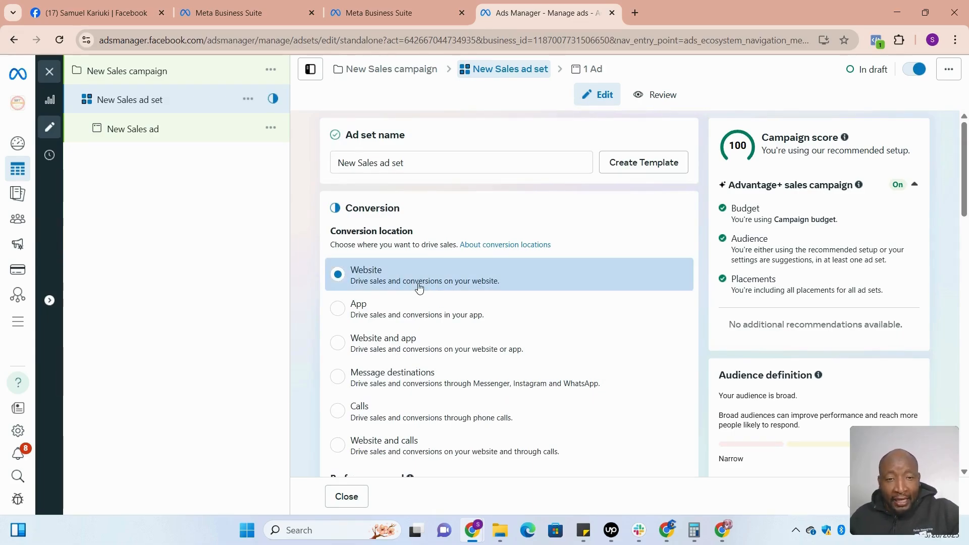
{"action": "scroll", "coordinate": [422, 283], "scroll_direction": "down", "scroll_amount": 1}
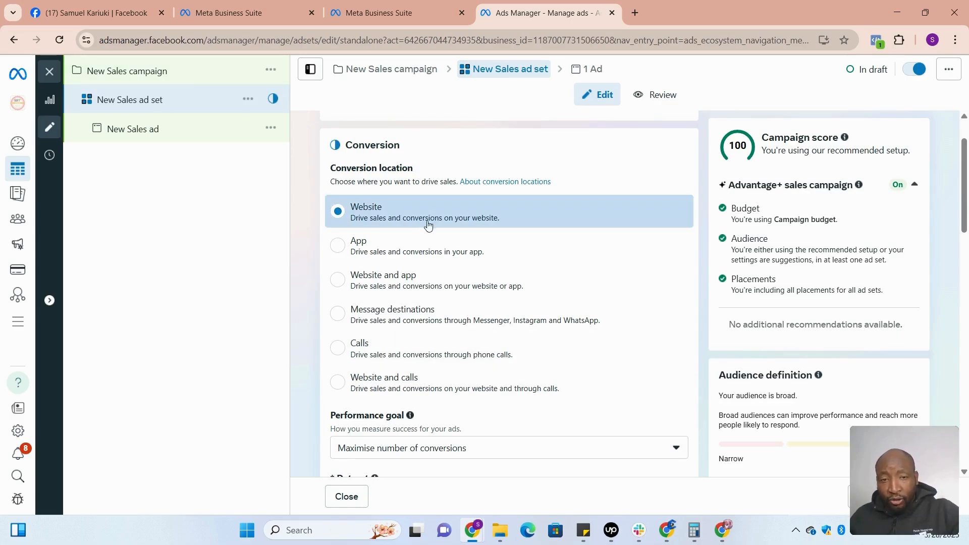
{"action": "scroll", "coordinate": [455, 316], "scroll_direction": "down", "scroll_amount": 3}
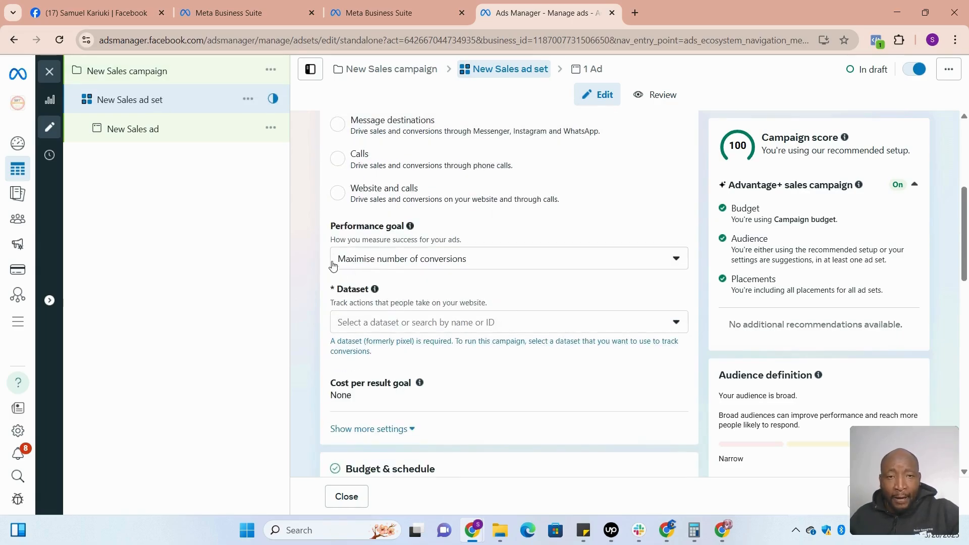
{"action": "left_click", "coordinate": [675, 323]}
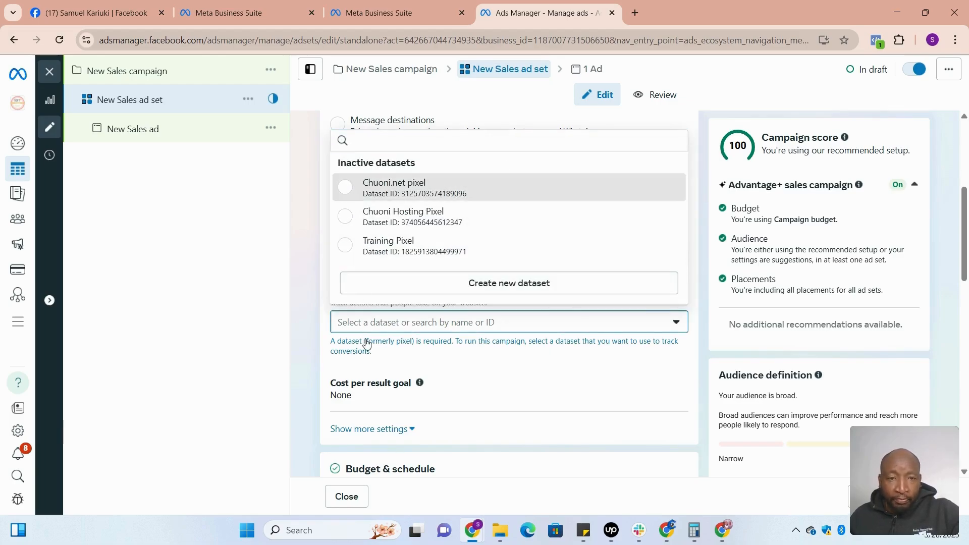
{"action": "key", "text": "Return"}
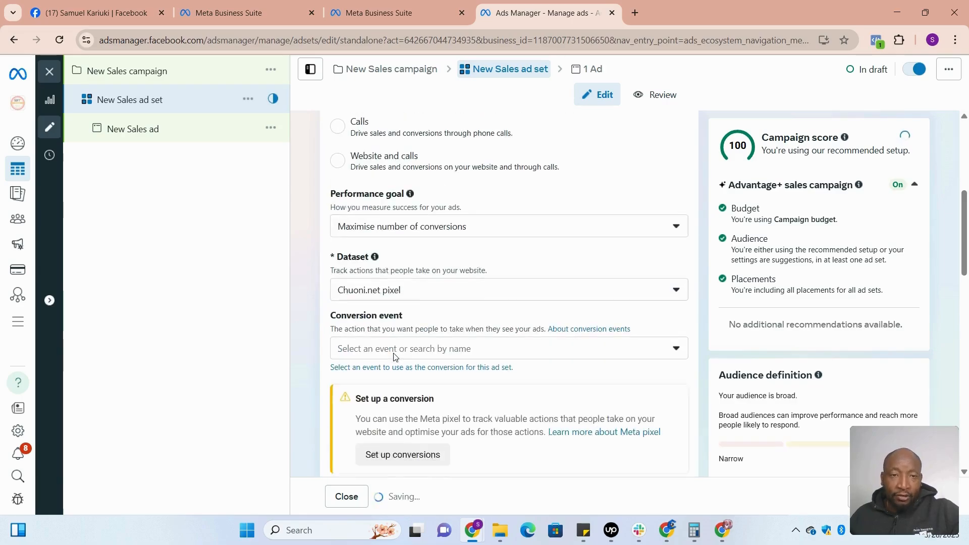
Set the ad set's conversion event to Purchase.
{"action": "scroll", "coordinate": [396, 358], "scroll_direction": "down", "scroll_amount": 1}
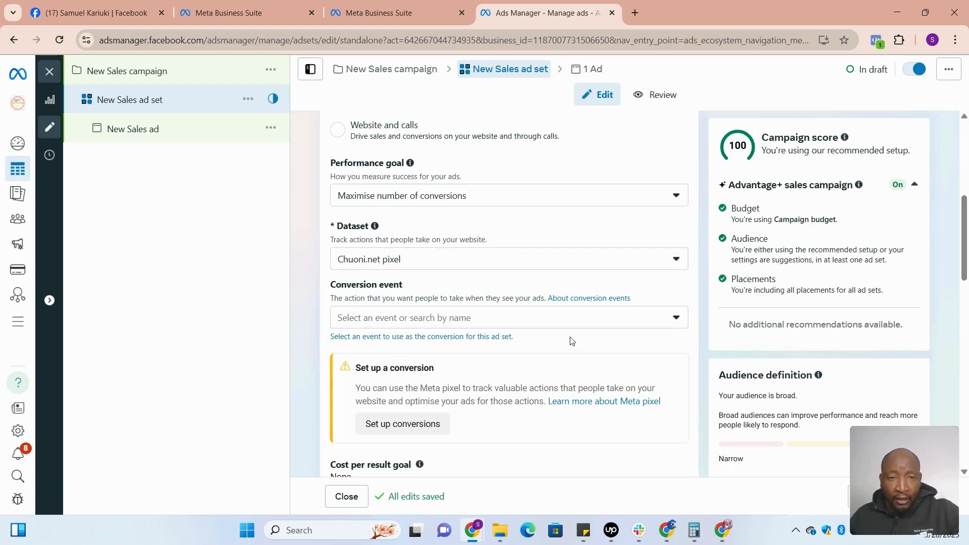
{"action": "left_click", "coordinate": [653, 324]}
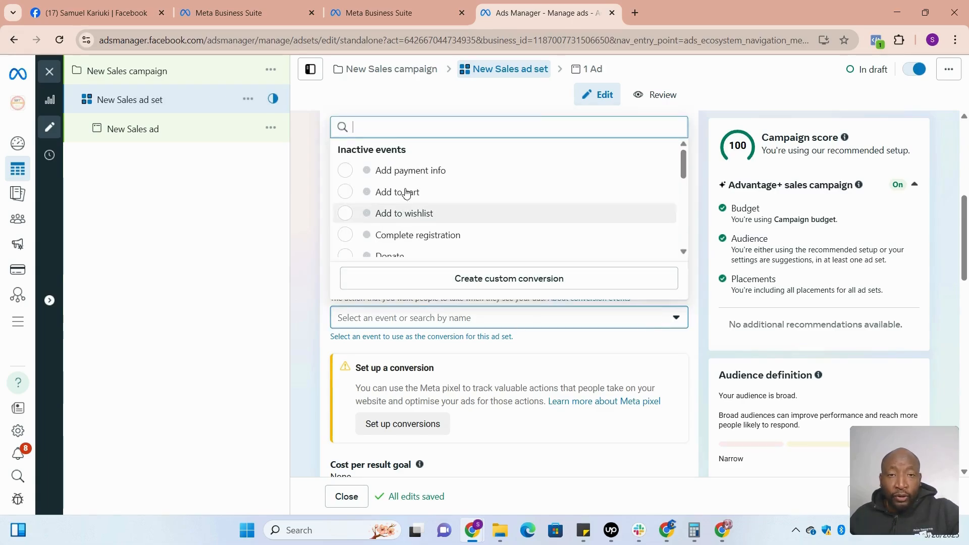
{"action": "left_click", "coordinate": [417, 173]}
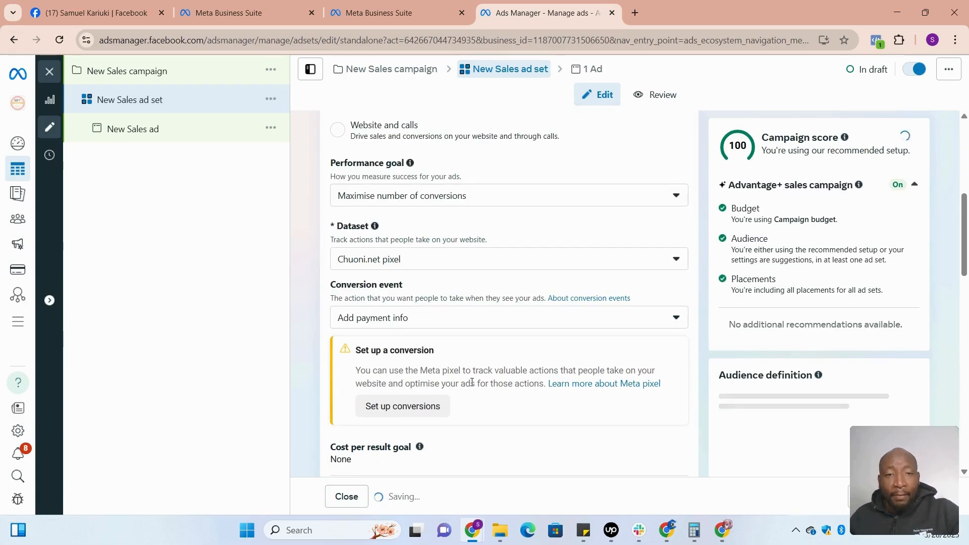
{"action": "left_click", "coordinate": [663, 323]}
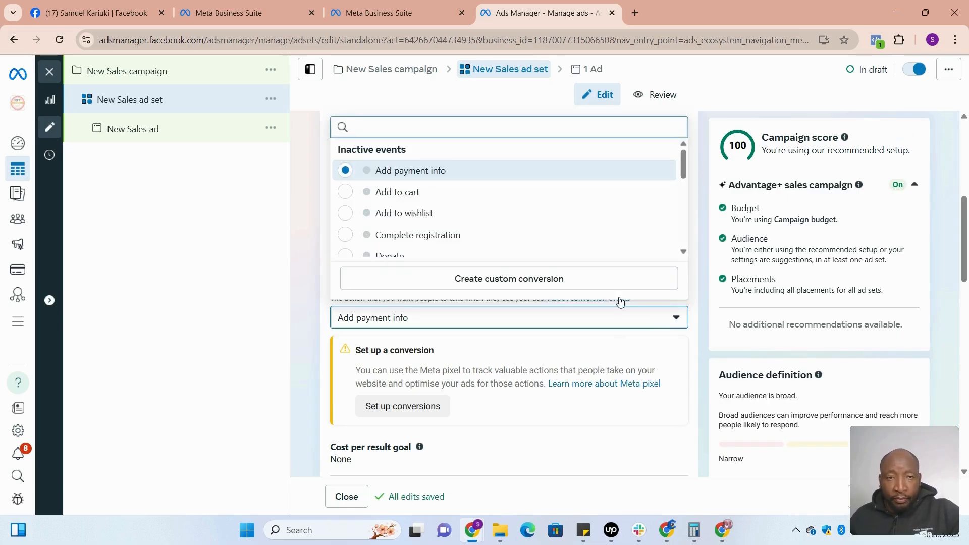
{"action": "scroll", "coordinate": [444, 202], "scroll_direction": "down", "scroll_amount": 4}
{"action": "scroll", "coordinate": [444, 202], "scroll_direction": "up", "scroll_amount": 2}
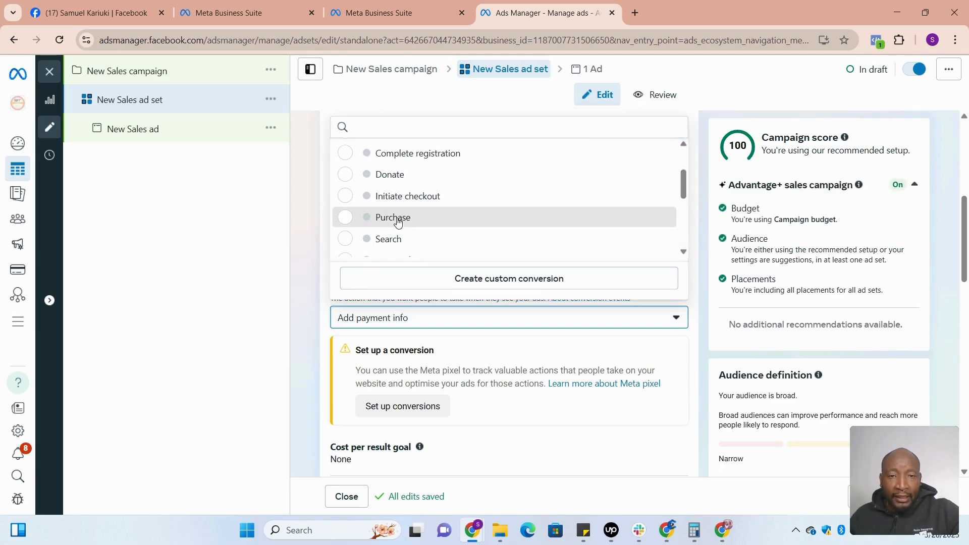
{"action": "left_click", "coordinate": [398, 222]}
Examine the ad set's cost per result goal, spending limits and start date in its budget and schedule settings.
{"action": "scroll", "coordinate": [469, 359], "scroll_direction": "down", "scroll_amount": 2}
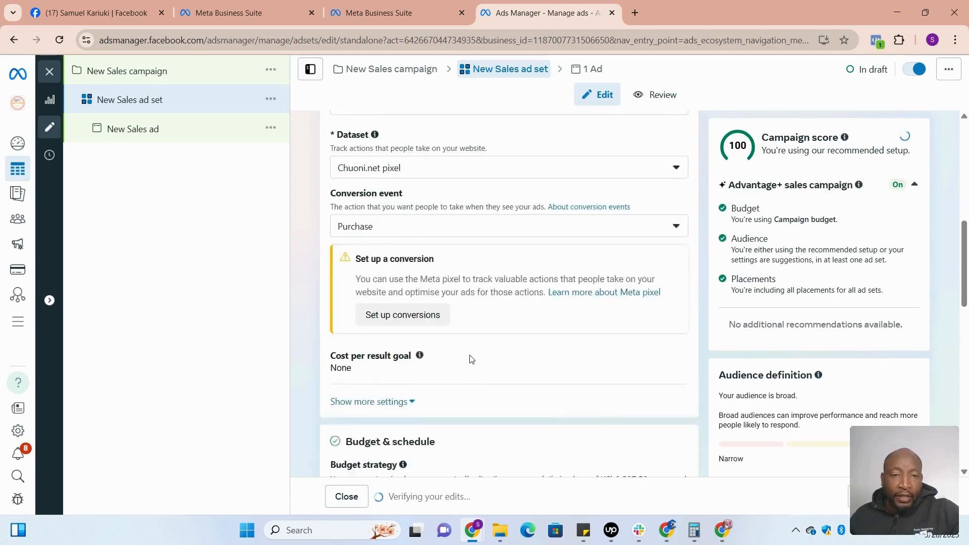
{"action": "scroll", "coordinate": [513, 385], "scroll_direction": "down", "scroll_amount": 3}
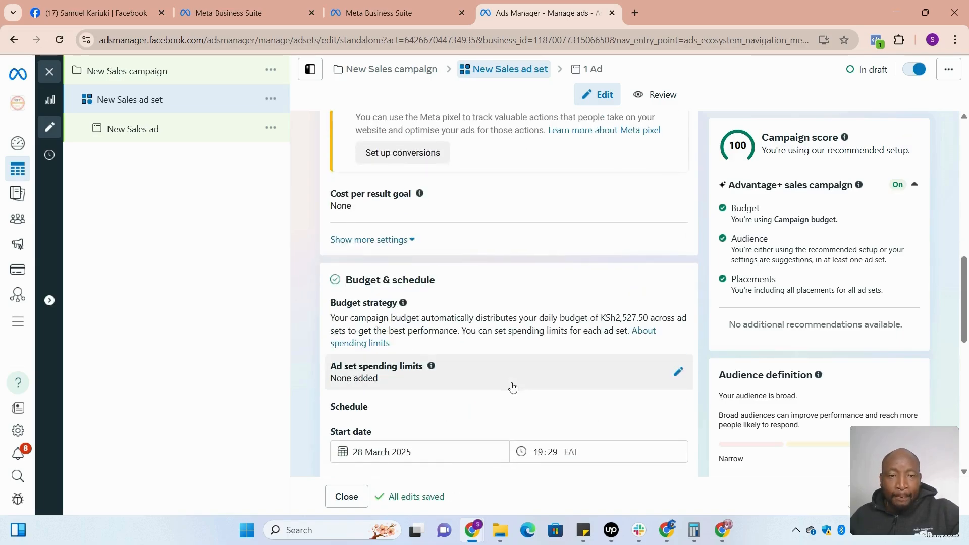
{"action": "scroll", "coordinate": [512, 387], "scroll_direction": "down", "scroll_amount": 2}
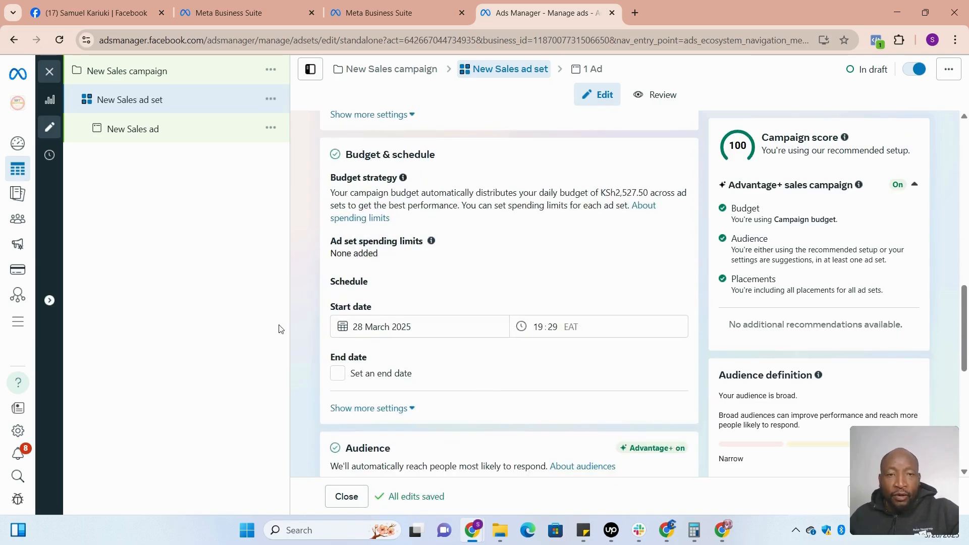
{"action": "left_click", "coordinate": [397, 327]}
{"action": "left_click", "coordinate": [515, 296]}
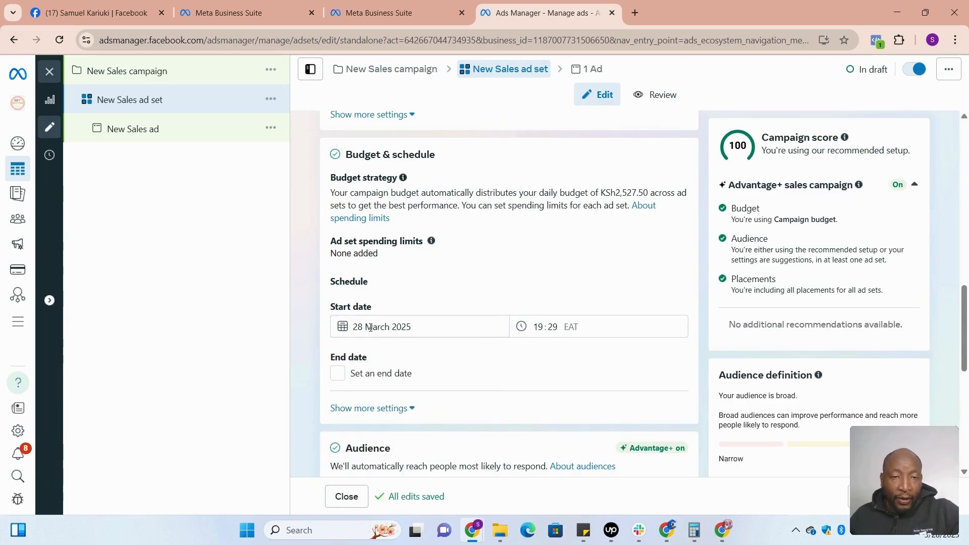
Open the audience's location settings for editing and review the audience suggestion and placement options.
{"action": "scroll", "coordinate": [370, 328], "scroll_direction": "down", "scroll_amount": 4}
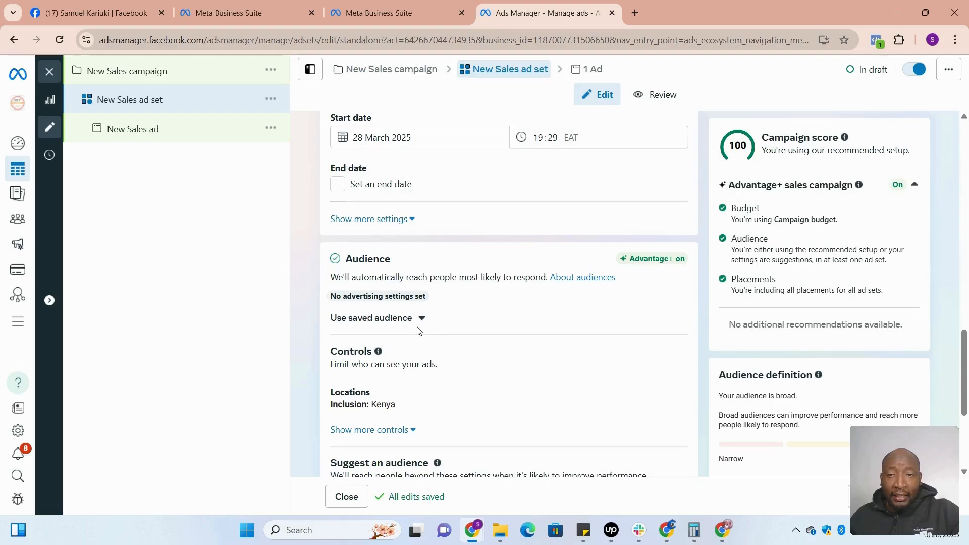
{"action": "scroll", "coordinate": [467, 329], "scroll_direction": "down", "scroll_amount": 3}
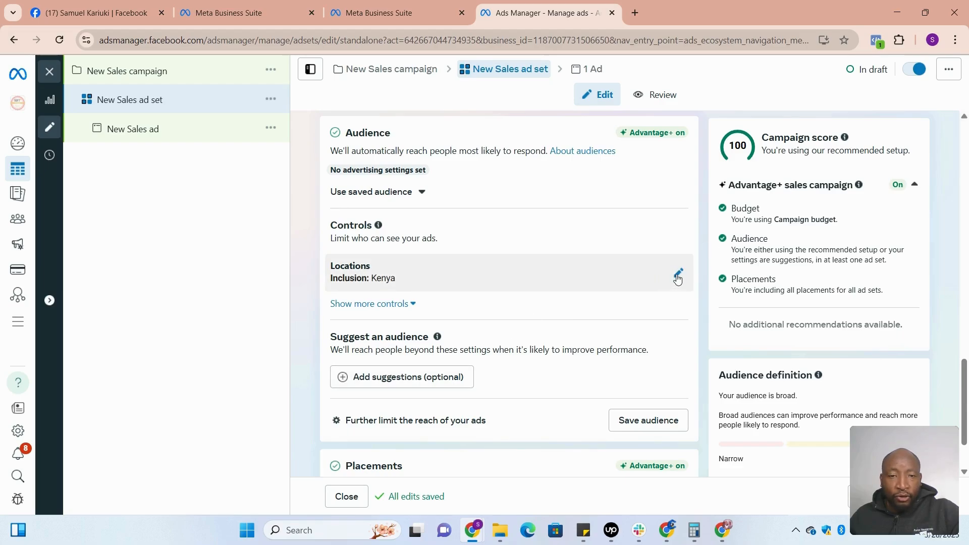
{"action": "left_click", "coordinate": [678, 277]}
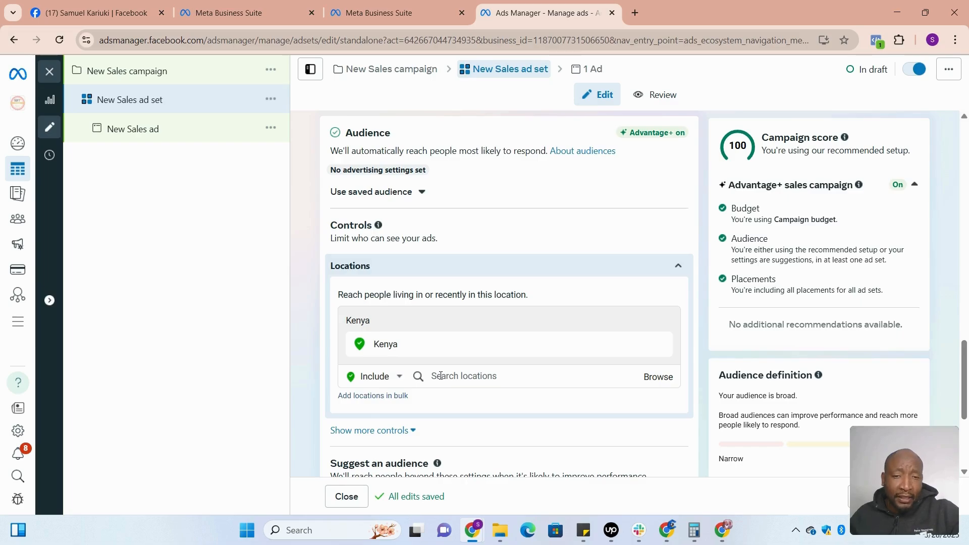
{"action": "scroll", "coordinate": [443, 376], "scroll_direction": "down", "scroll_amount": 1}
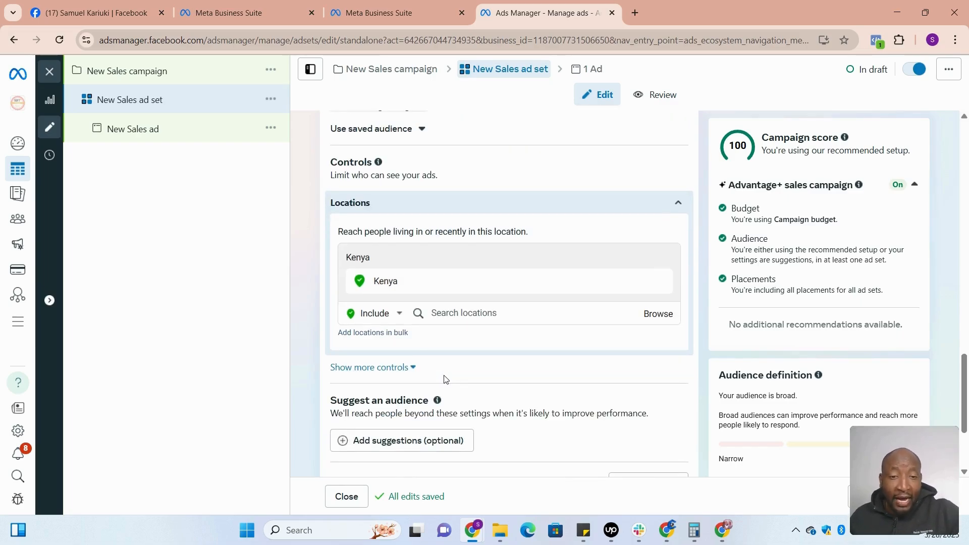
{"action": "scroll", "coordinate": [446, 380], "scroll_direction": "down", "scroll_amount": 2}
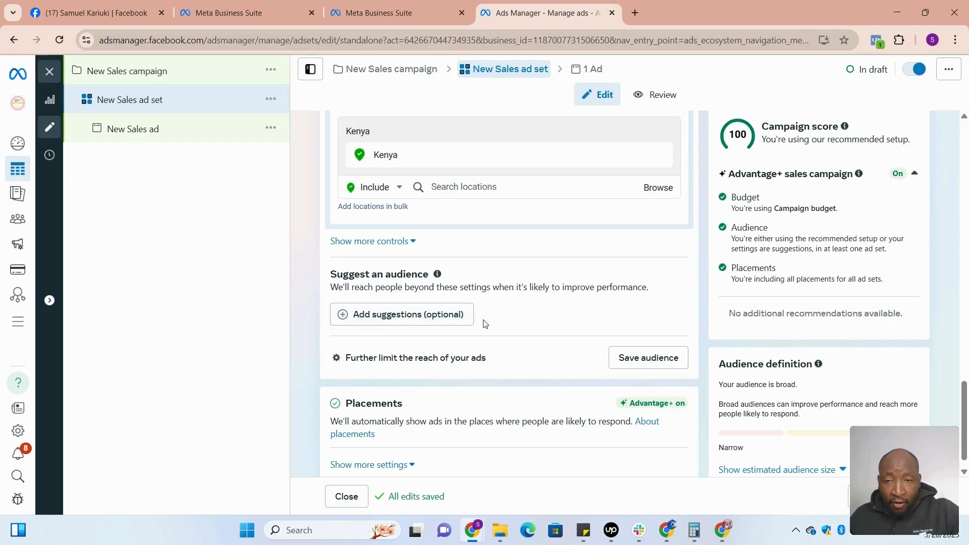
Further limit the reach of the ads by switching the ad set's audience out of the recommended setup.
{"action": "scroll", "coordinate": [464, 361], "scroll_direction": "down", "scroll_amount": 1}
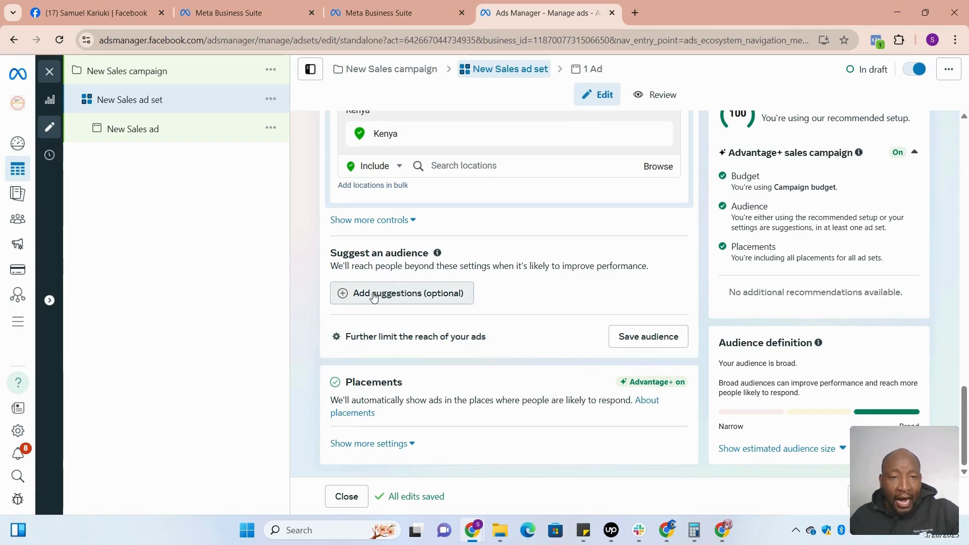
{"action": "scroll", "coordinate": [407, 298], "scroll_direction": "up", "scroll_amount": 1}
{"action": "scroll", "coordinate": [407, 297], "scroll_direction": "up", "scroll_amount": 2}
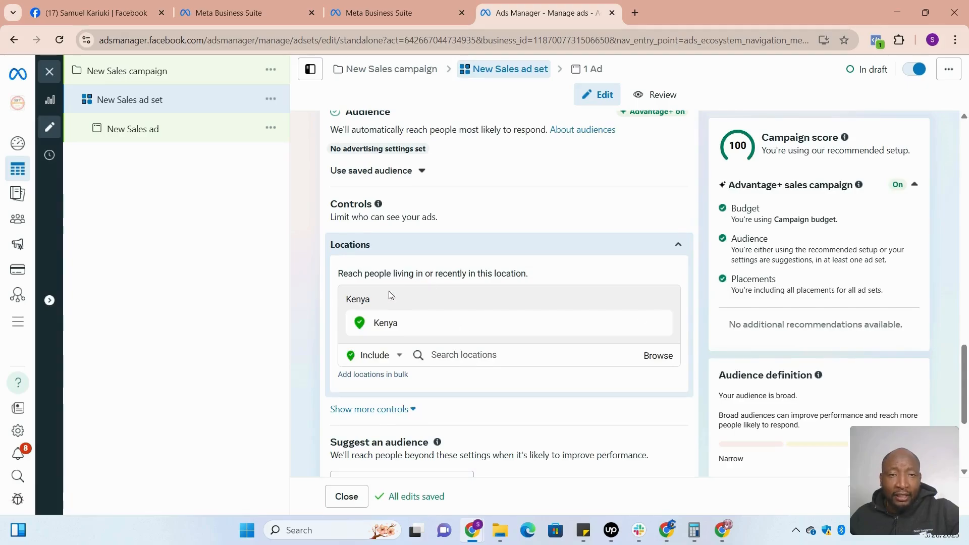
{"action": "scroll", "coordinate": [420, 406], "scroll_direction": "up", "scroll_amount": 2}
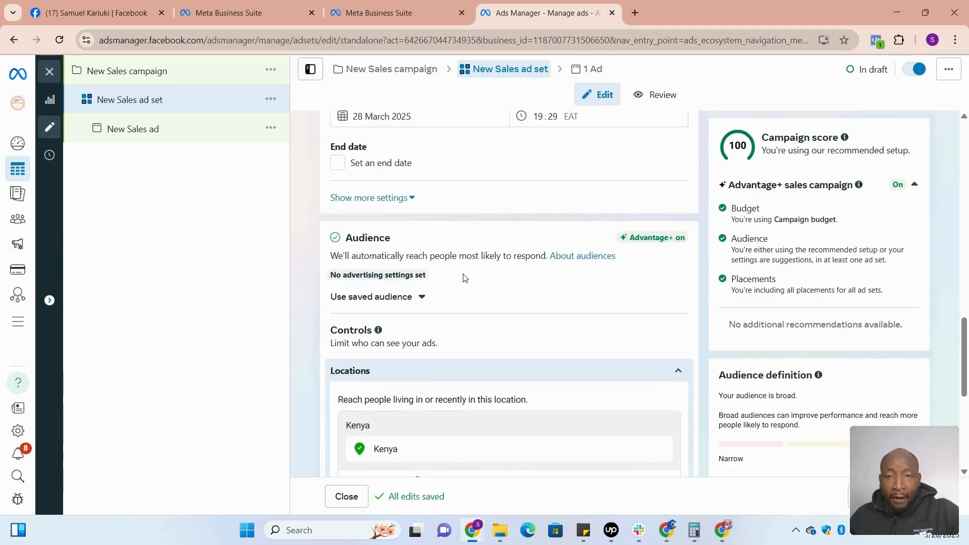
{"action": "scroll", "coordinate": [449, 323], "scroll_direction": "down", "scroll_amount": 5}
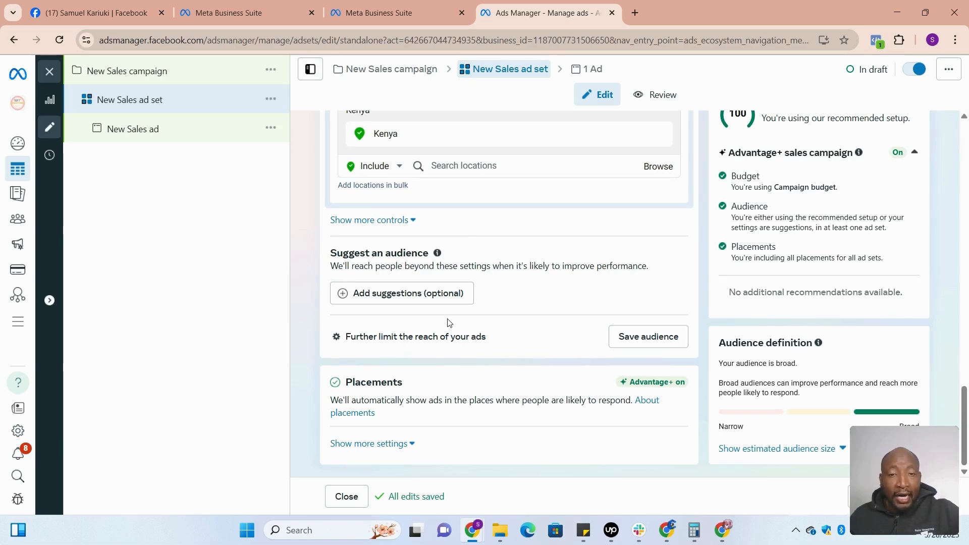
{"action": "left_click", "coordinate": [401, 342]}
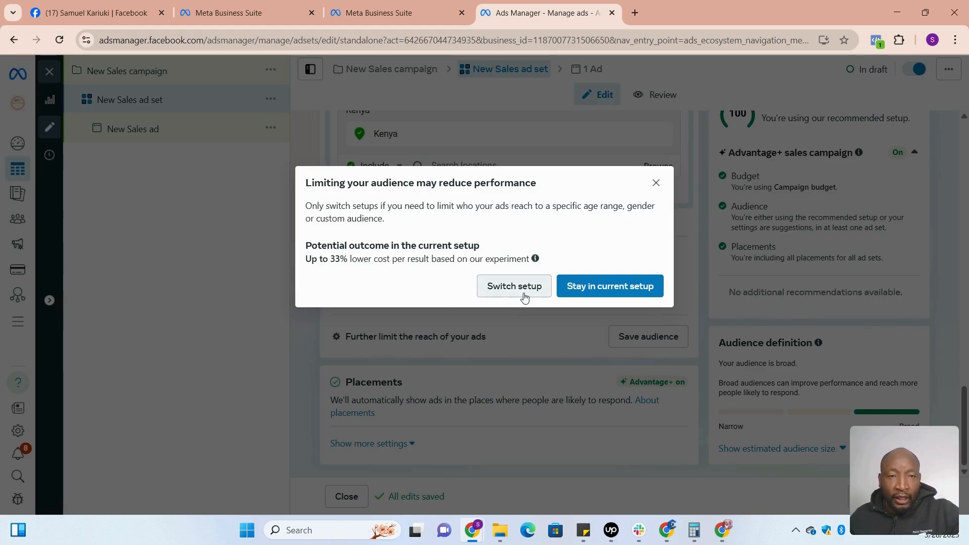
{"action": "left_click", "coordinate": [505, 289]}
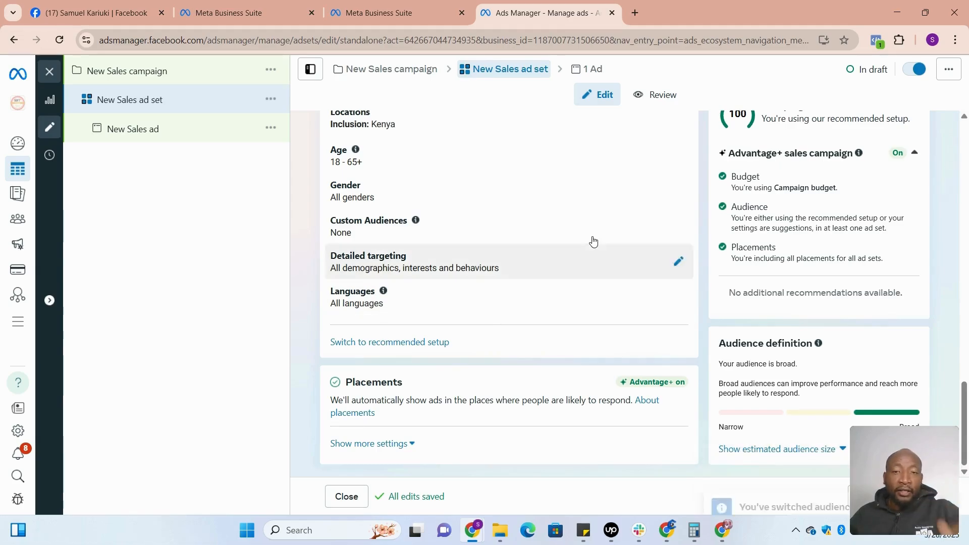
Add the interest Digital marketing (marketing) to the audience's detailed targeting.
{"action": "left_click", "coordinate": [678, 261]}
{"action": "left_click", "coordinate": [485, 300]}
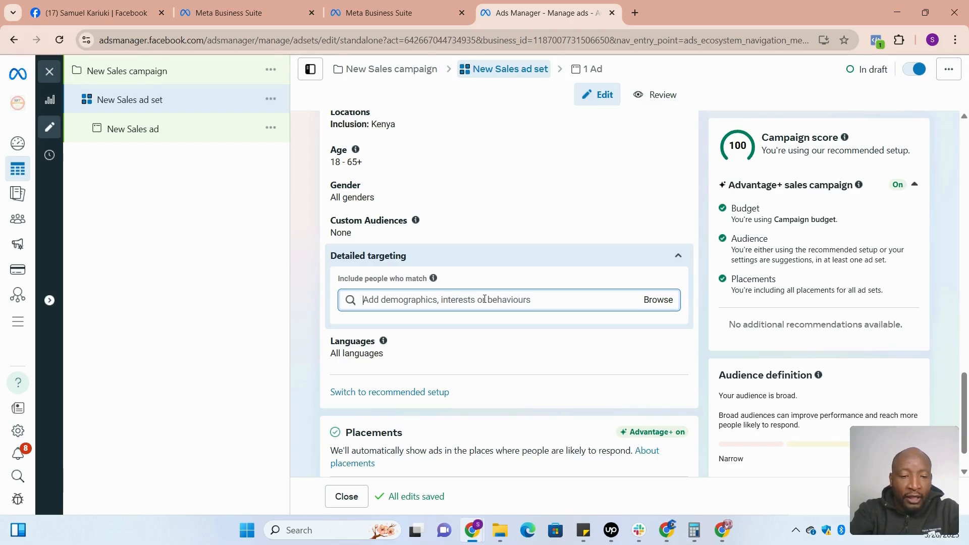
{"action": "type", "text": "digital "}
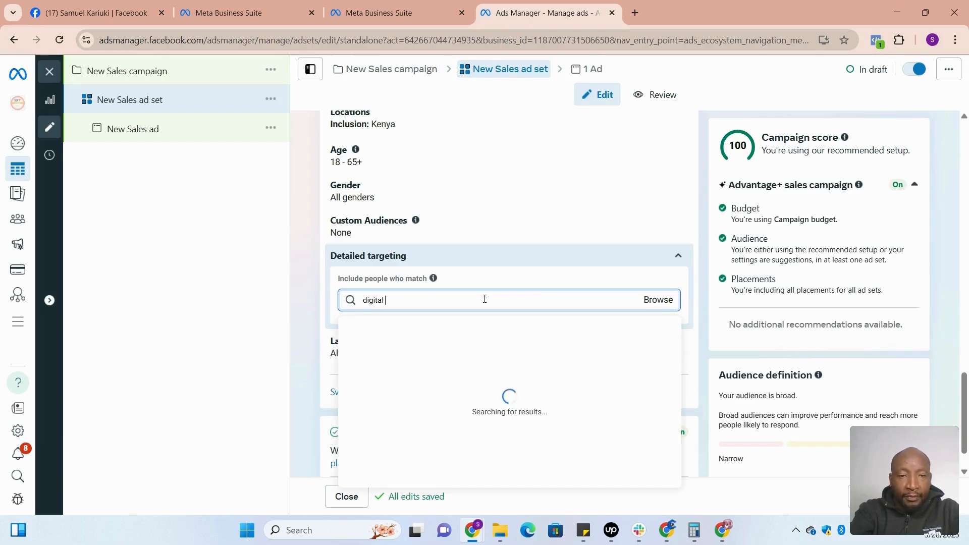
{"action": "type", "text": "marketing"}
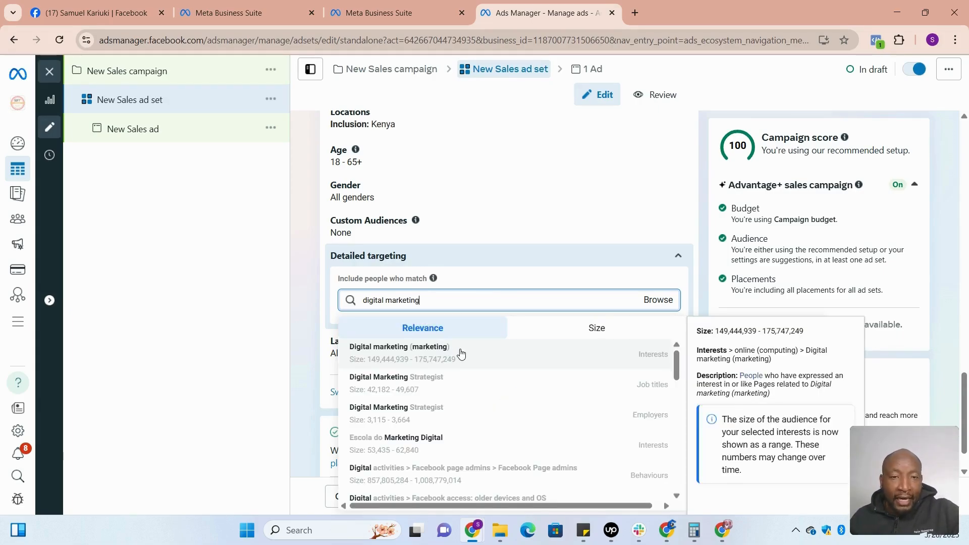
{"action": "left_click", "coordinate": [460, 352]}
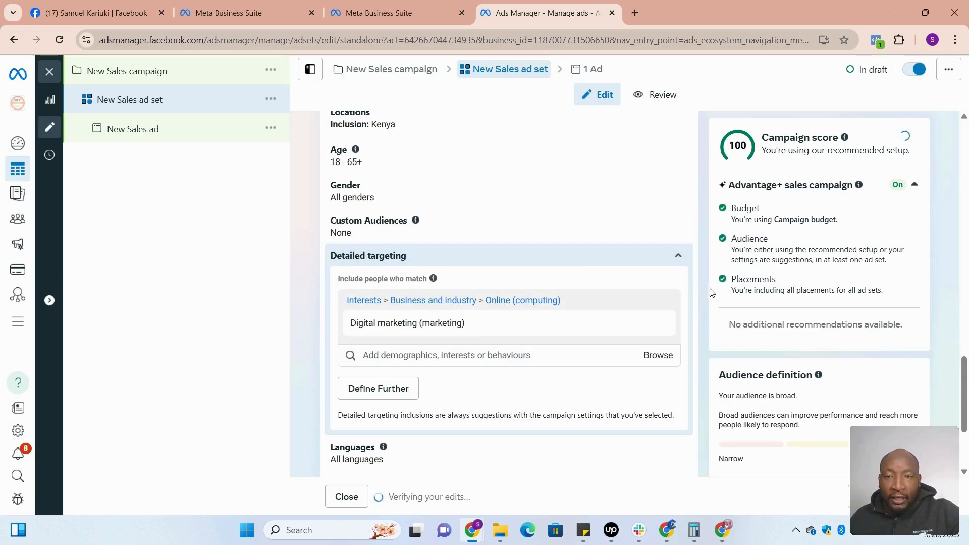
Open the custom audiences settings and review the audience's location, age, gender, targeting and language settings.
{"action": "left_click", "coordinate": [675, 228]}
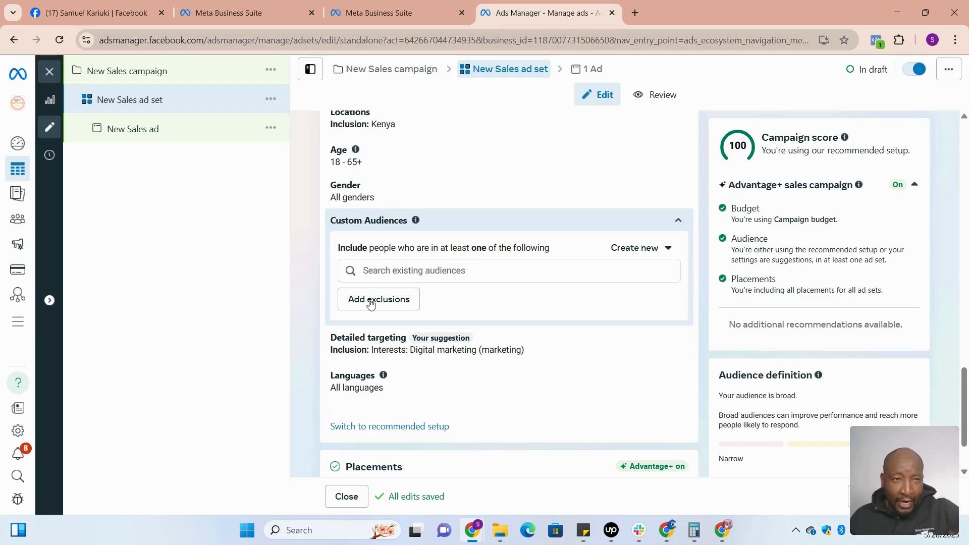
{"action": "scroll", "coordinate": [388, 306], "scroll_direction": "down", "scroll_amount": 2}
{"action": "left_click", "coordinate": [159, 130]}
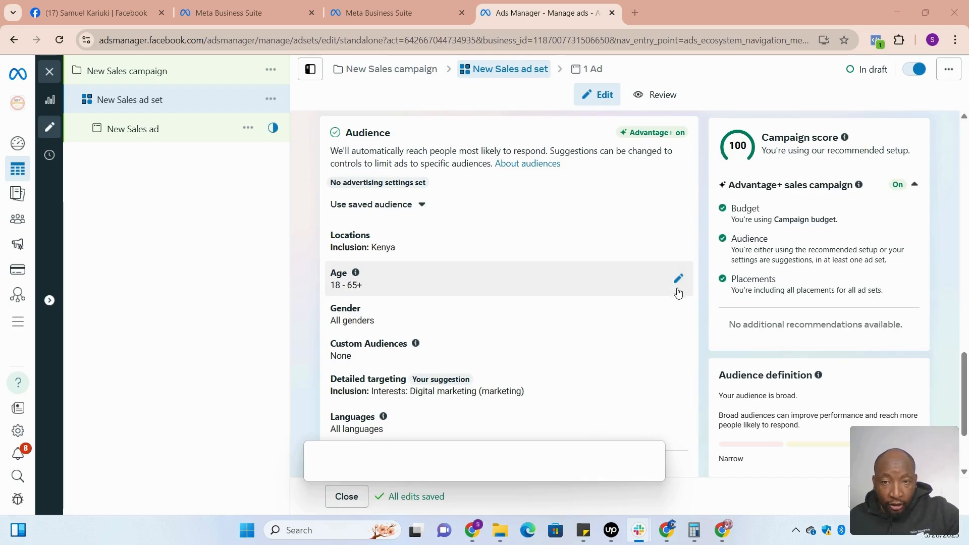
{"action": "scroll", "coordinate": [472, 331], "scroll_direction": "down", "scroll_amount": 1}
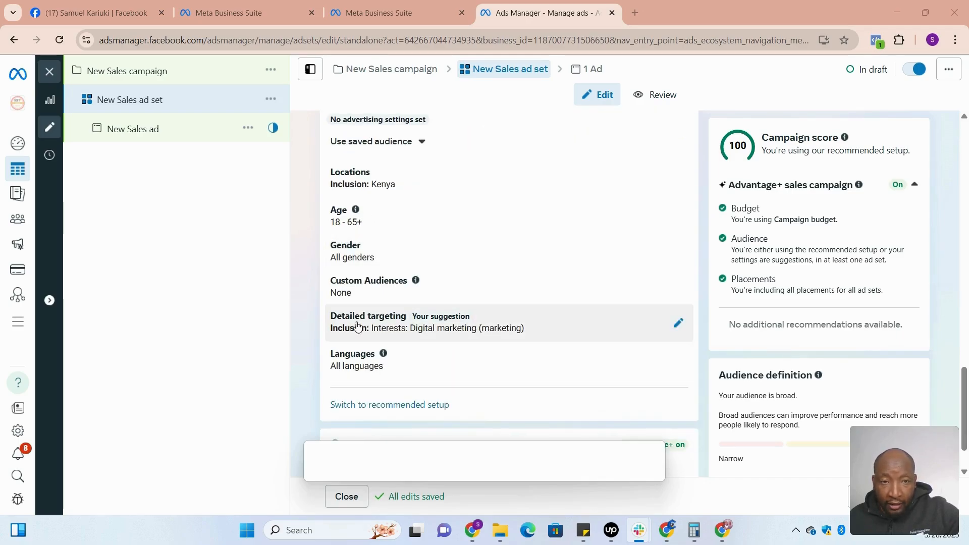
{"action": "scroll", "coordinate": [454, 324], "scroll_direction": "down", "scroll_amount": 1}
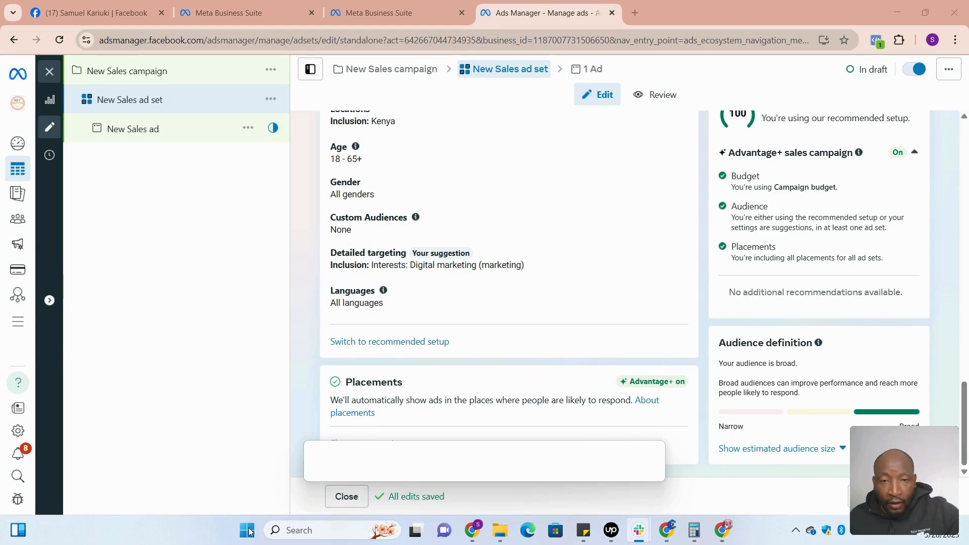
{"action": "scroll", "coordinate": [356, 359], "scroll_direction": "up", "scroll_amount": 6}
{"action": "scroll", "coordinate": [355, 359], "scroll_direction": "down", "scroll_amount": 6}
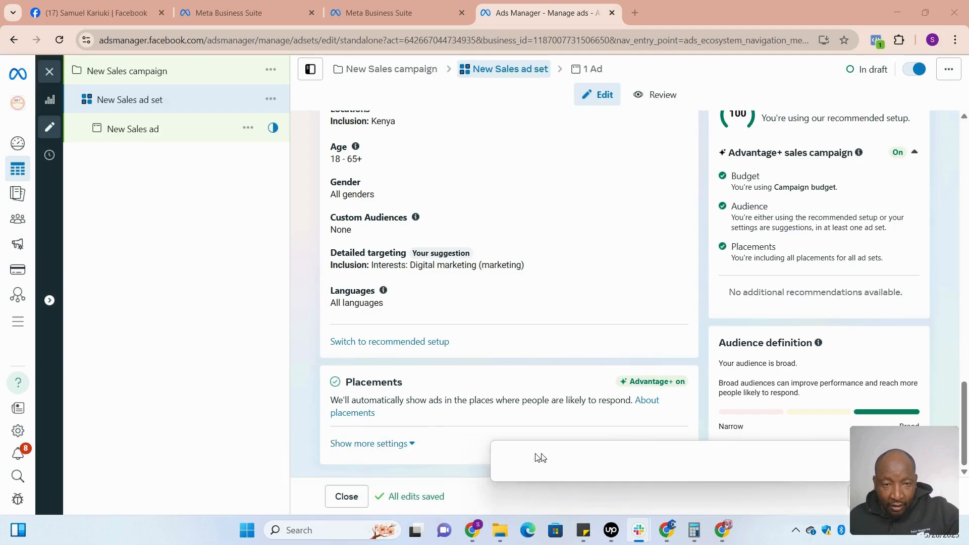
Expand the placement settings and examine the available platforms and placement controls.
{"action": "left_click", "coordinate": [389, 443]}
{"action": "scroll", "coordinate": [424, 367], "scroll_direction": "down", "scroll_amount": 3}
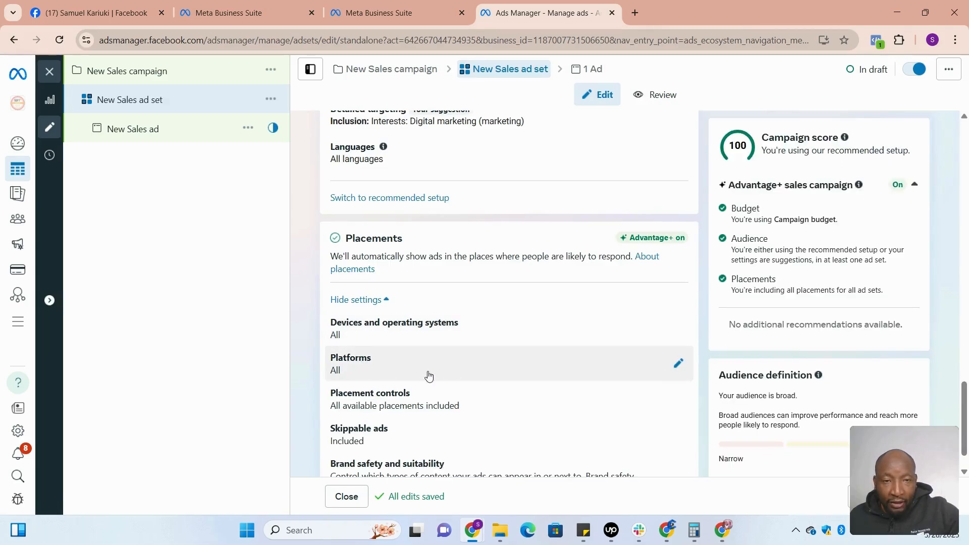
{"action": "left_click", "coordinate": [677, 369]}
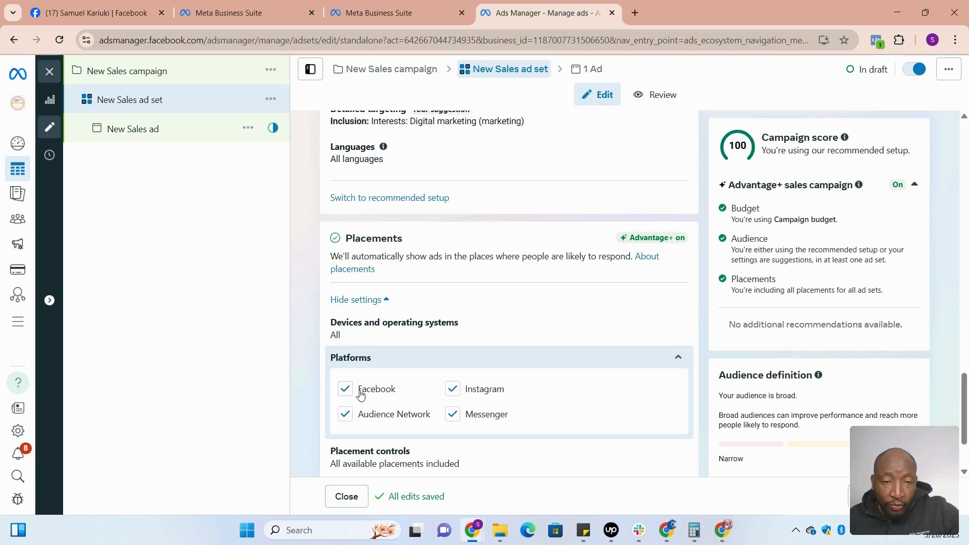
{"action": "scroll", "coordinate": [466, 402], "scroll_direction": "down", "scroll_amount": 2}
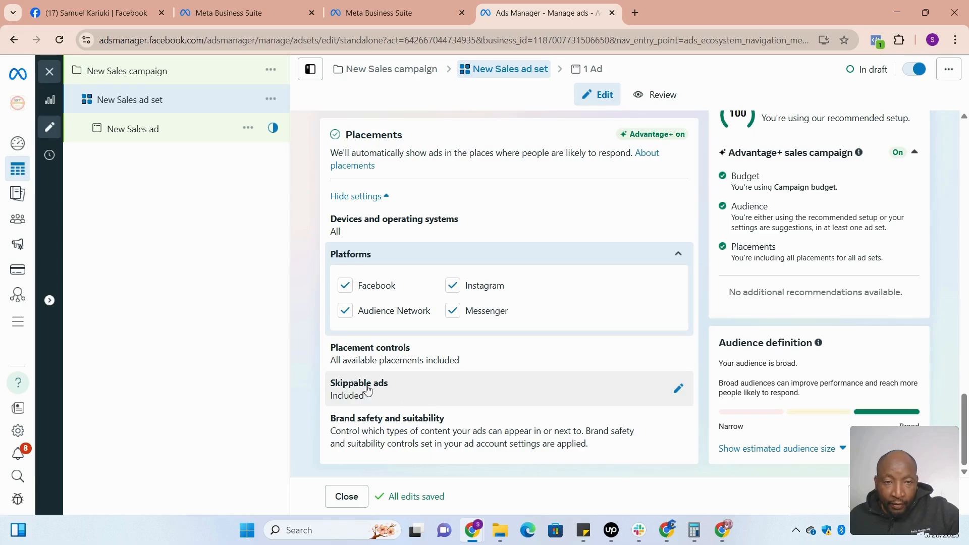
{"action": "left_click", "coordinate": [677, 352]}
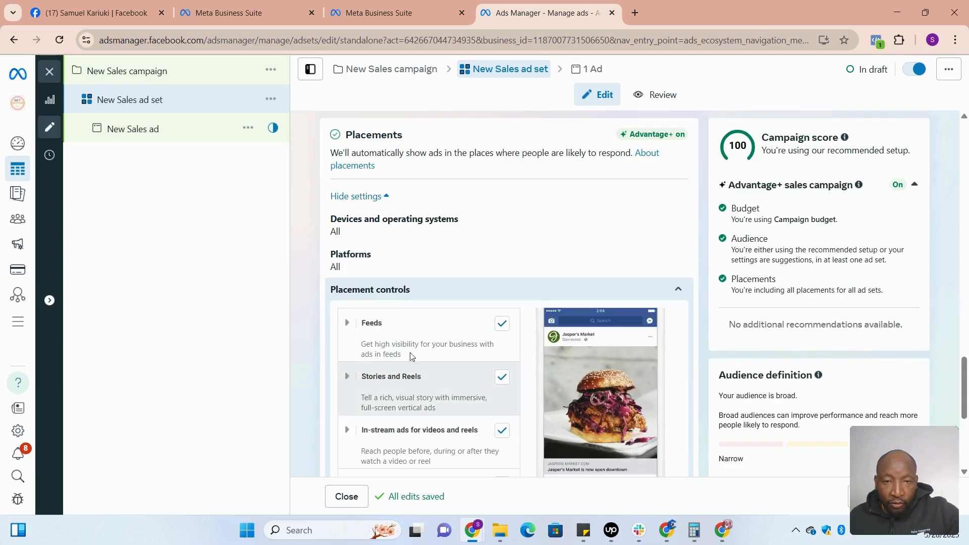
{"action": "scroll", "coordinate": [444, 367], "scroll_direction": "down", "scroll_amount": 2}
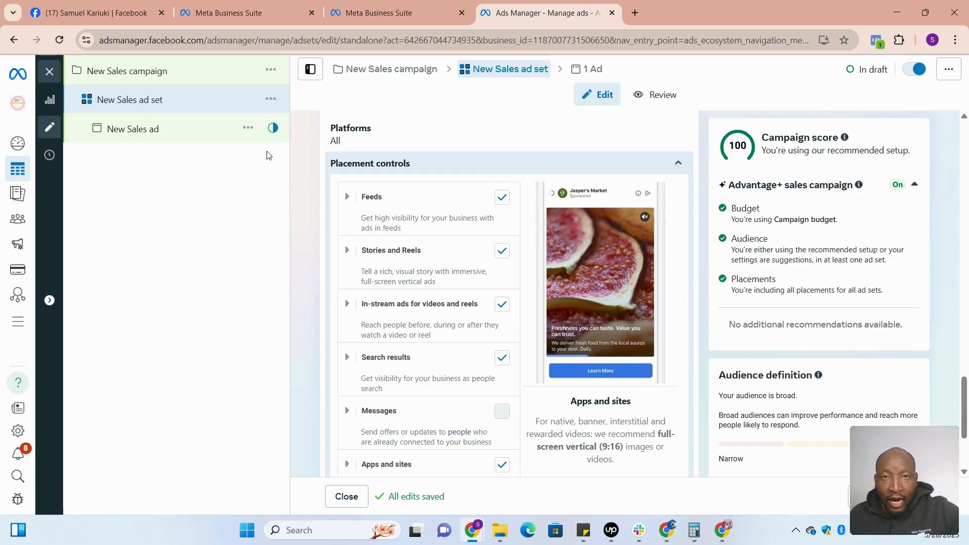
Open the New Sales ad and look over its identity, ad setup, media and format sections.
{"action": "left_click", "coordinate": [136, 130]}
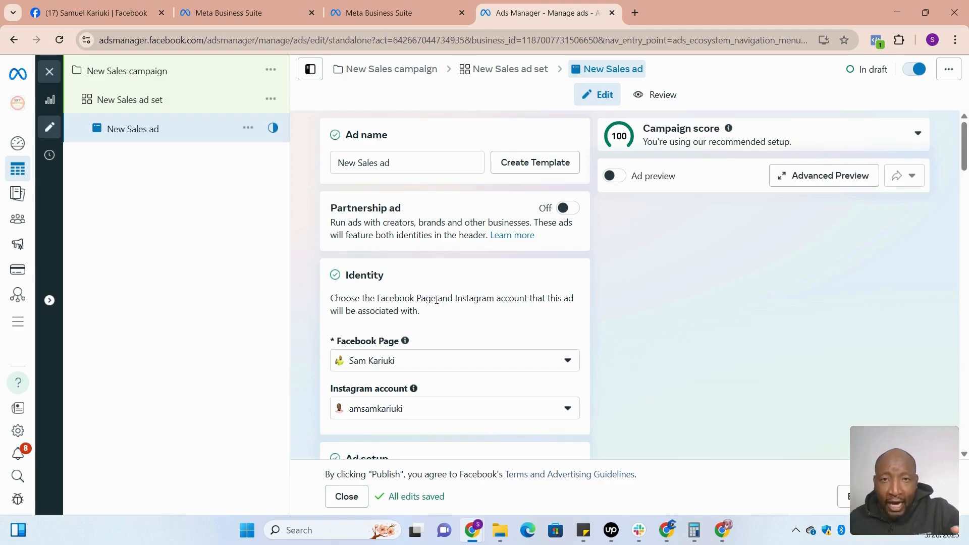
{"action": "scroll", "coordinate": [495, 313], "scroll_direction": "down", "scroll_amount": 8}
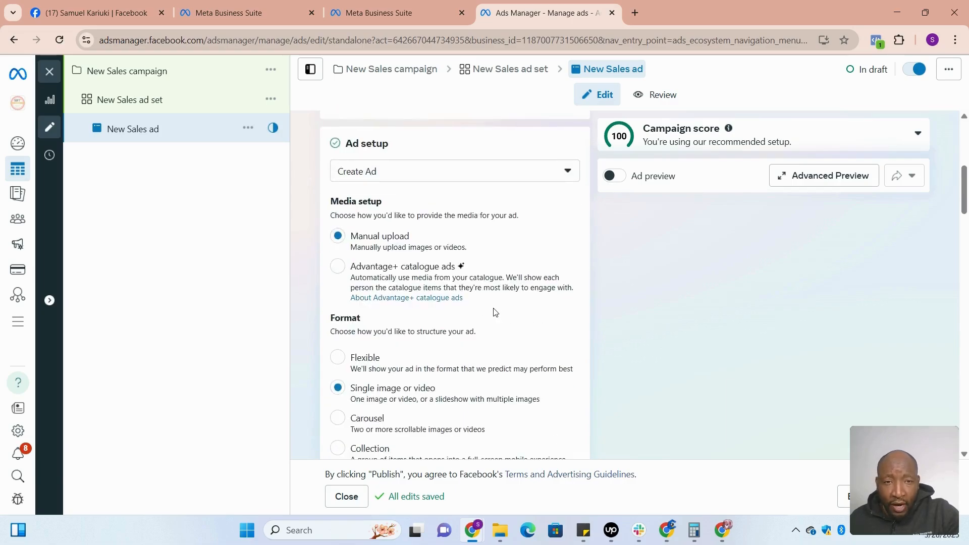
{"action": "scroll", "coordinate": [495, 313], "scroll_direction": "down", "scroll_amount": 1}
{"action": "scroll", "coordinate": [494, 313], "scroll_direction": "up", "scroll_amount": 4}
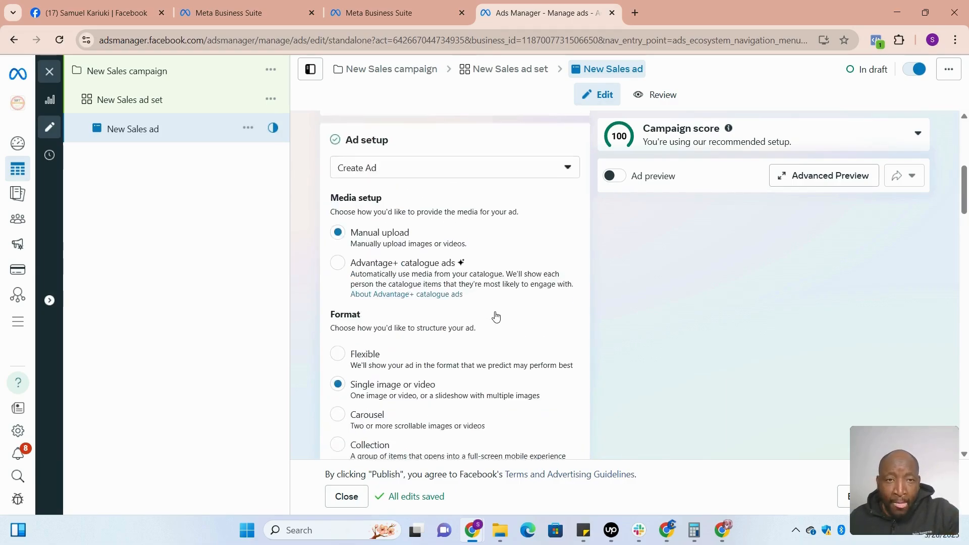
{"action": "scroll", "coordinate": [498, 316], "scroll_direction": "up", "scroll_amount": 3}
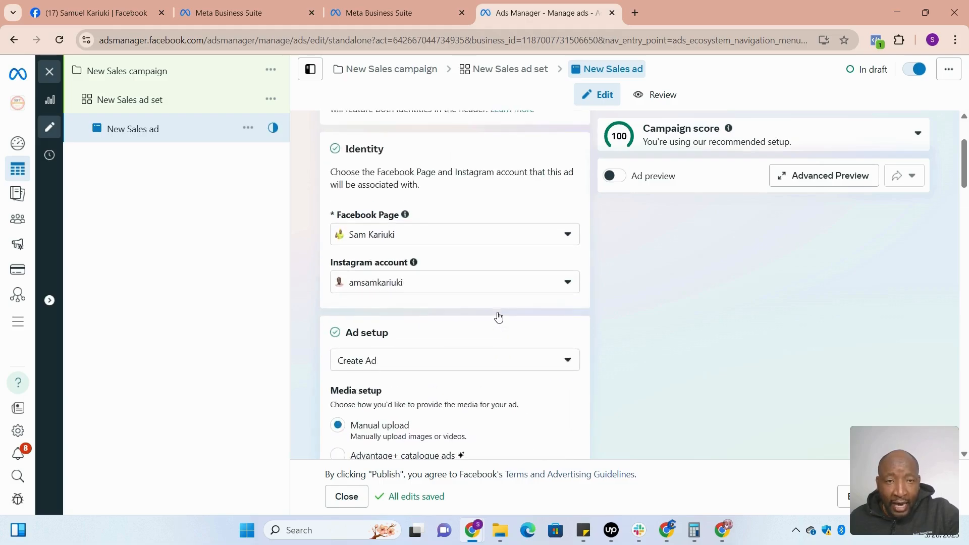
{"action": "scroll", "coordinate": [500, 316], "scroll_direction": "up", "scroll_amount": 3}
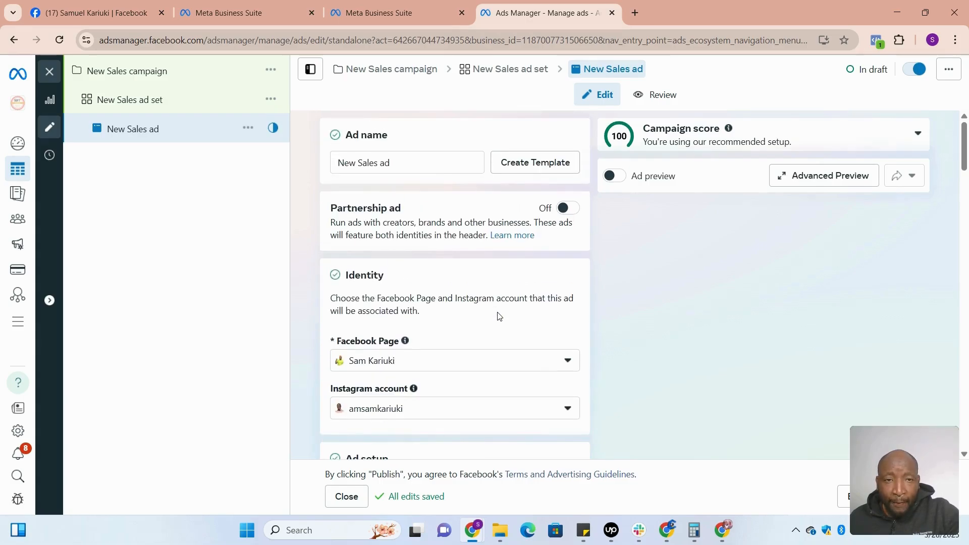
Select the ad name text and review the partnership ad, Facebook Page and Instagram account settings.
{"action": "left_click", "coordinate": [352, 159]}
{"action": "key", "text": "ctrl+a"}
{"action": "scroll", "coordinate": [407, 305], "scroll_direction": "down", "scroll_amount": 3}
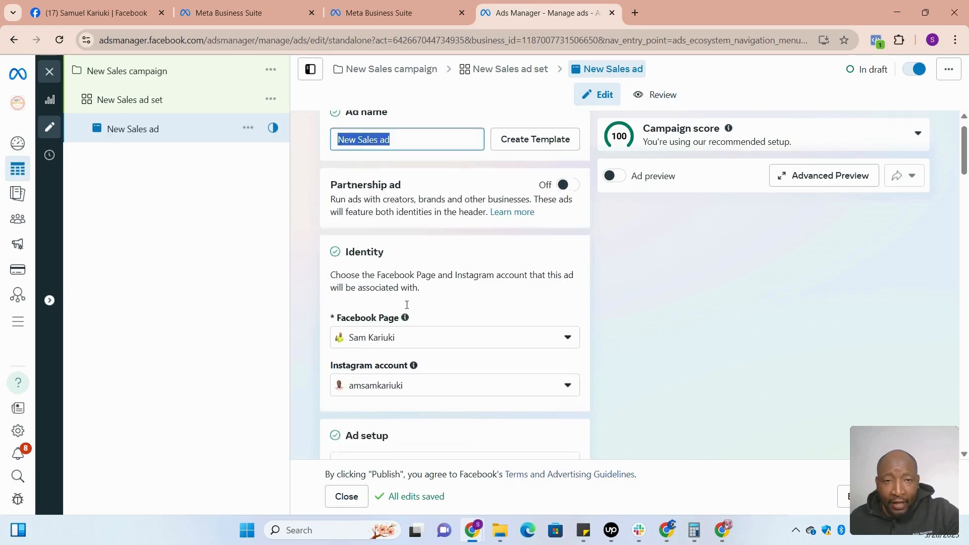
{"action": "scroll", "coordinate": [407, 305], "scroll_direction": "up", "scroll_amount": 3}
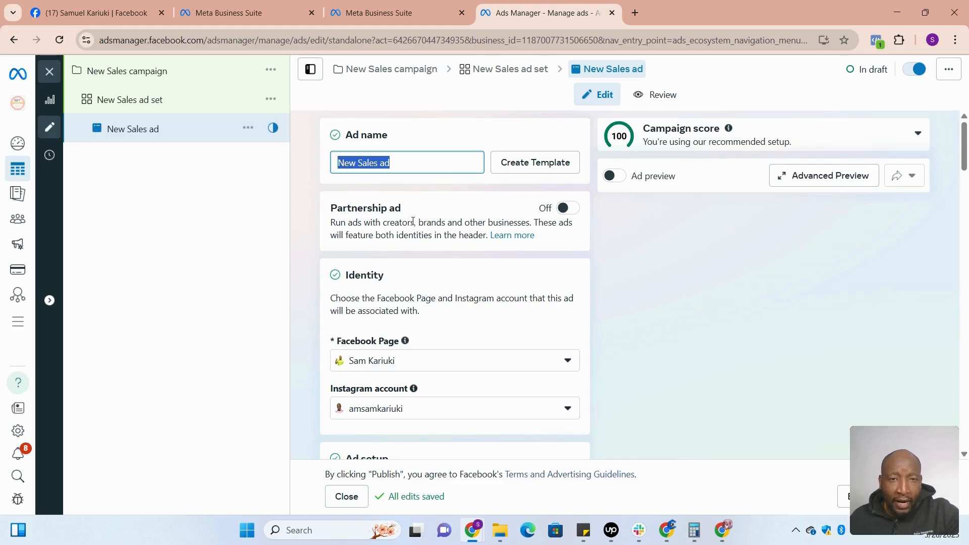
{"action": "scroll", "coordinate": [419, 307], "scroll_direction": "down", "scroll_amount": 1}
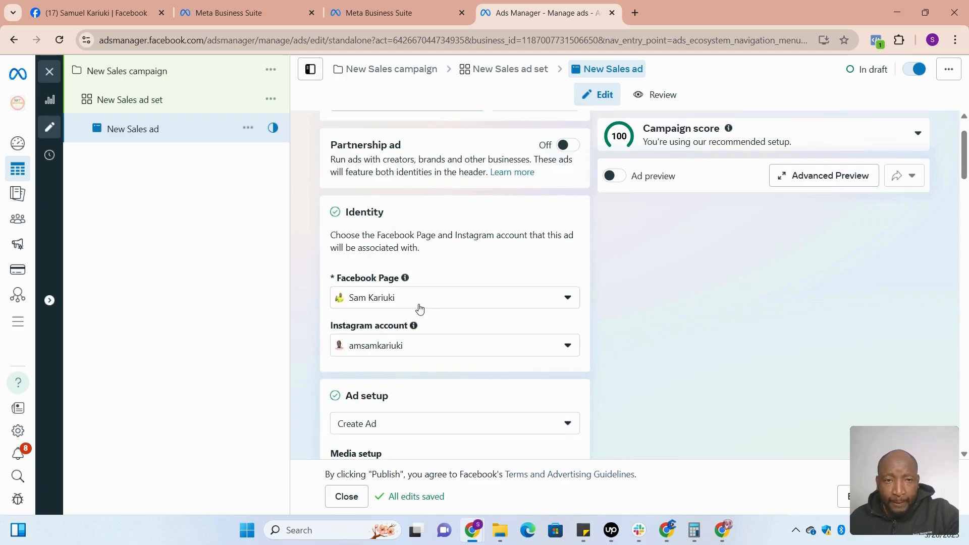
{"action": "scroll", "coordinate": [420, 307], "scroll_direction": "down", "scroll_amount": 1}
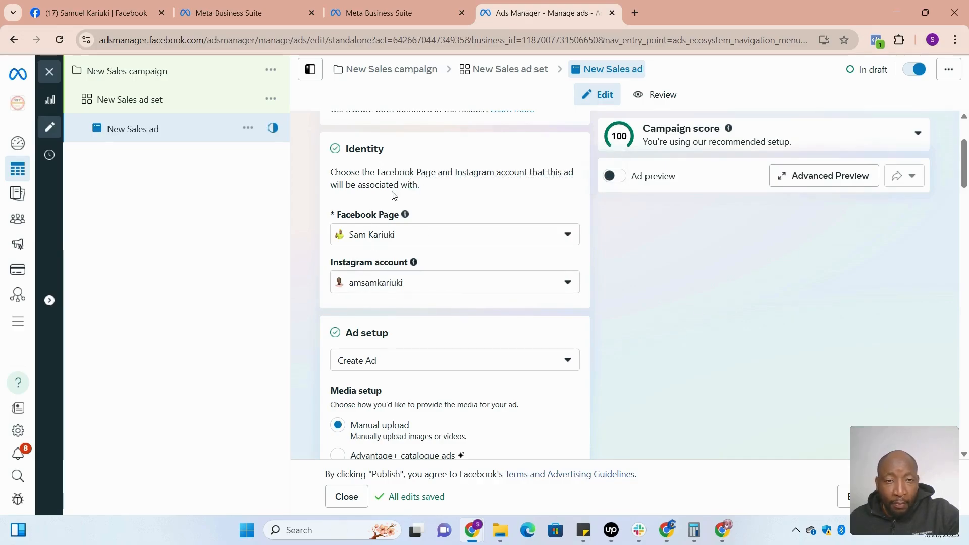
{"action": "scroll", "coordinate": [386, 291], "scroll_direction": "down", "scroll_amount": 2}
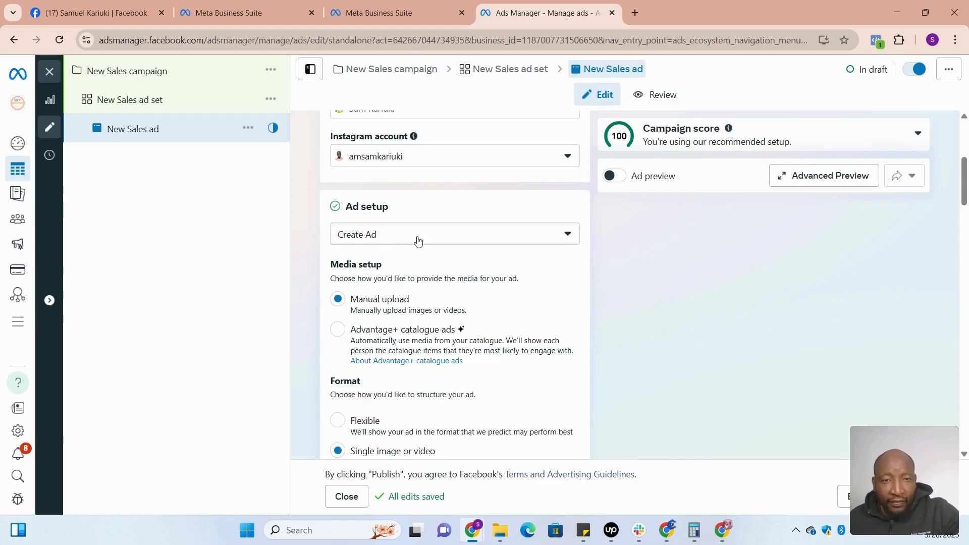
Check the ad setup choices, keeping Create Ad, and choose Single image or video as the ad format.
{"action": "left_click", "coordinate": [567, 236]}
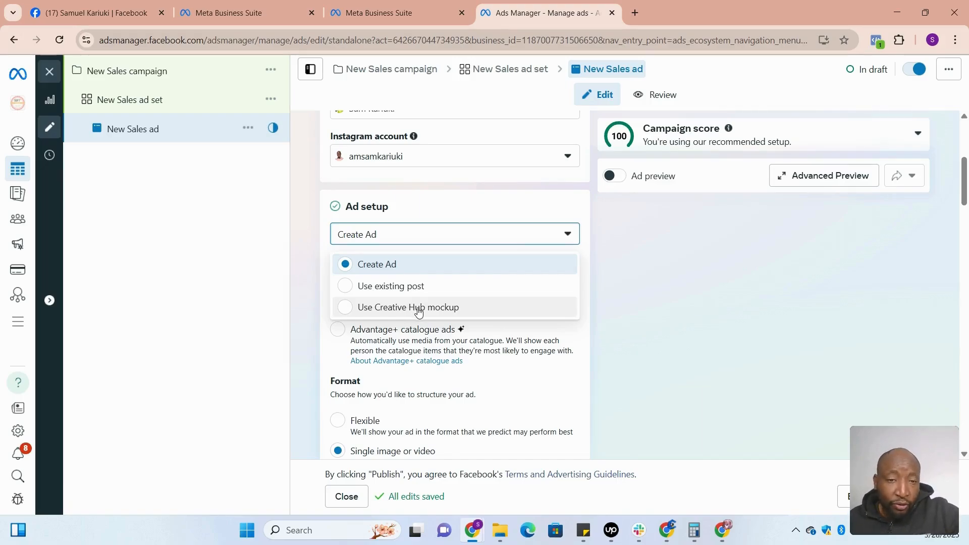
{"action": "left_click", "coordinate": [596, 274]}
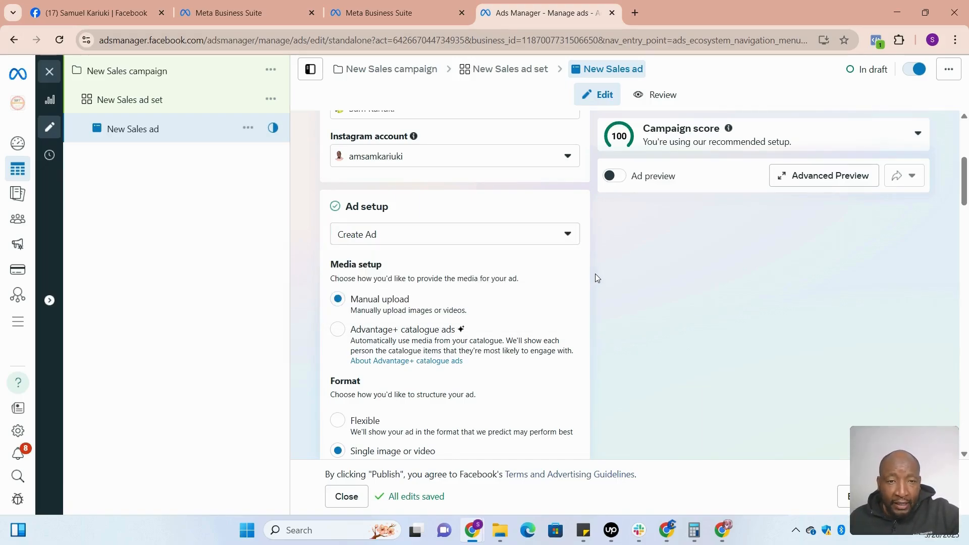
{"action": "scroll", "coordinate": [472, 318], "scroll_direction": "down", "scroll_amount": 1}
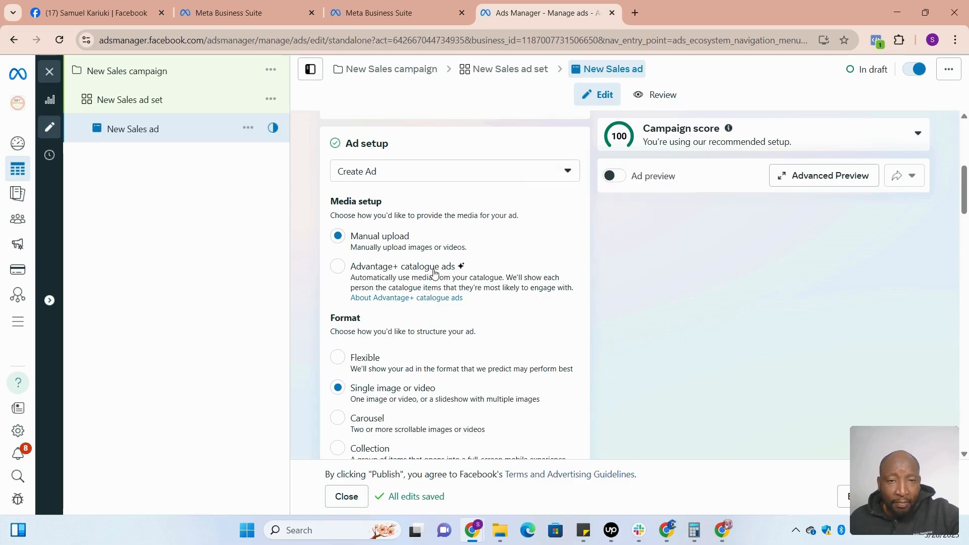
{"action": "scroll", "coordinate": [489, 339], "scroll_direction": "down", "scroll_amount": 1}
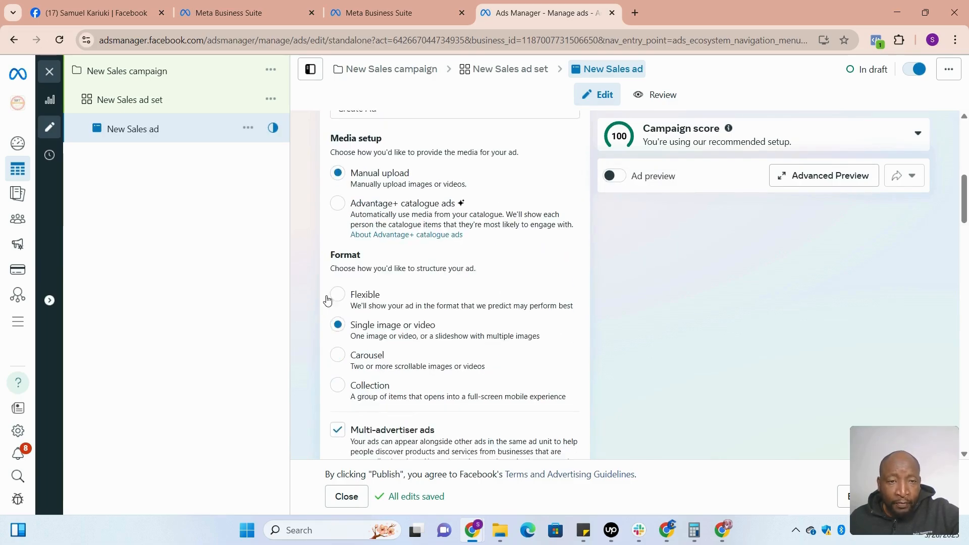
{"action": "left_click", "coordinate": [353, 329]}
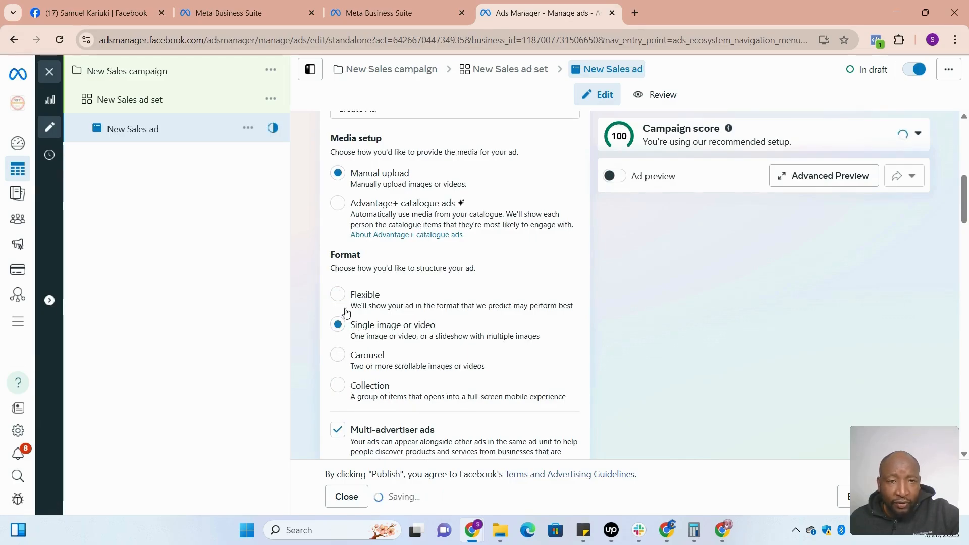
Try the Flexible ad format, return to Single image or video, and check the multi-advertiser ads option.
{"action": "left_click", "coordinate": [343, 302]}
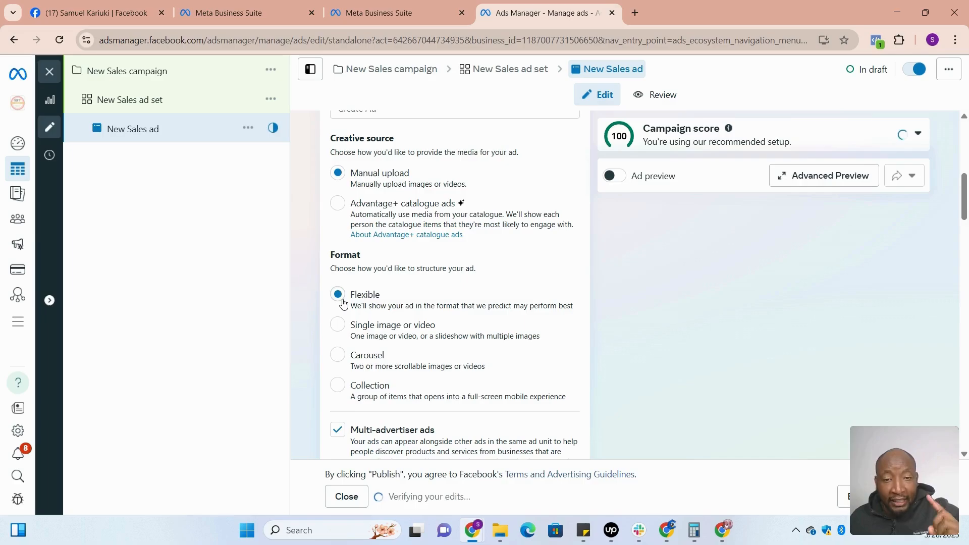
{"action": "left_click", "coordinate": [344, 326]}
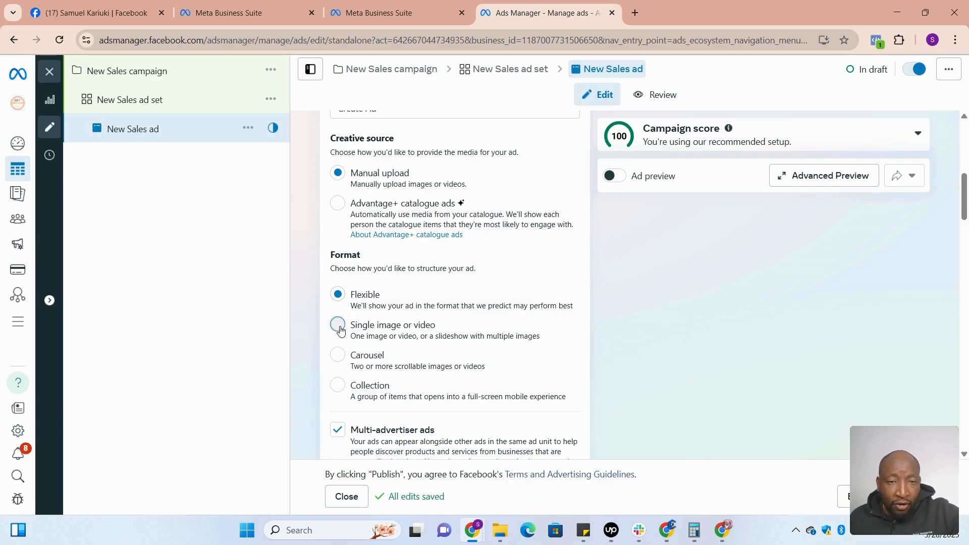
{"action": "scroll", "coordinate": [395, 341], "scroll_direction": "down", "scroll_amount": 2}
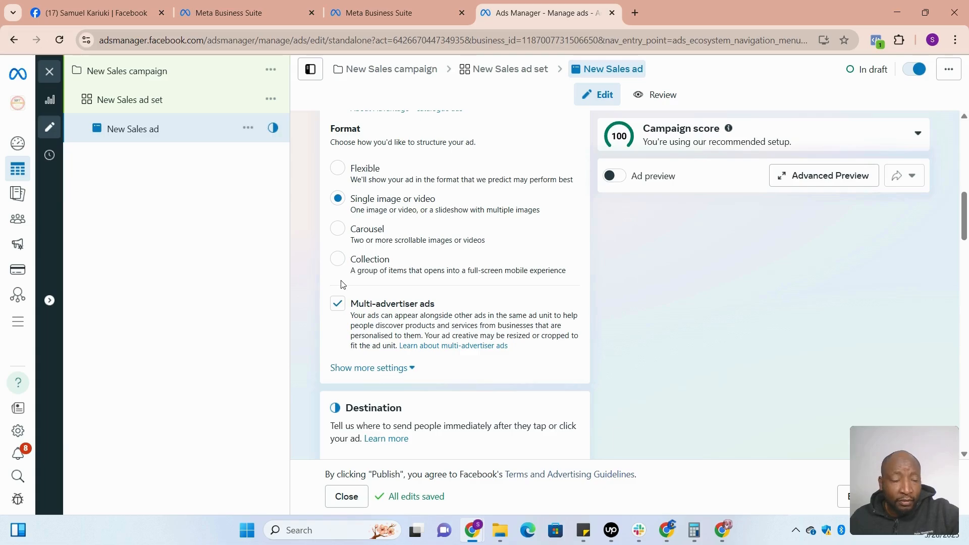
{"action": "scroll", "coordinate": [480, 333], "scroll_direction": "down", "scroll_amount": 3}
{"action": "scroll", "coordinate": [522, 300], "scroll_direction": "up", "scroll_amount": 3}
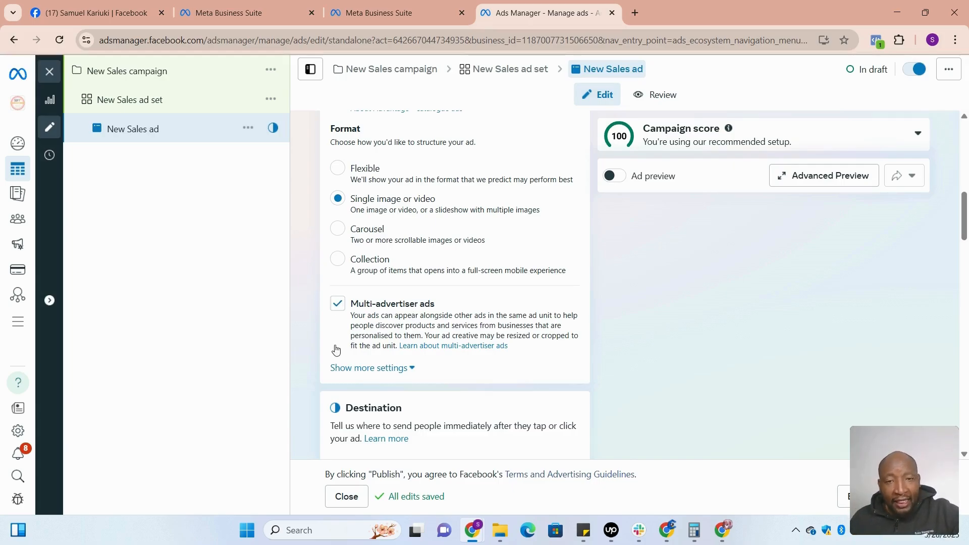
Review the Website destination settings, including the website URL and display link fields.
{"action": "scroll", "coordinate": [353, 348], "scroll_direction": "down", "scroll_amount": 1}
{"action": "scroll", "coordinate": [353, 348], "scroll_direction": "down", "scroll_amount": 1}
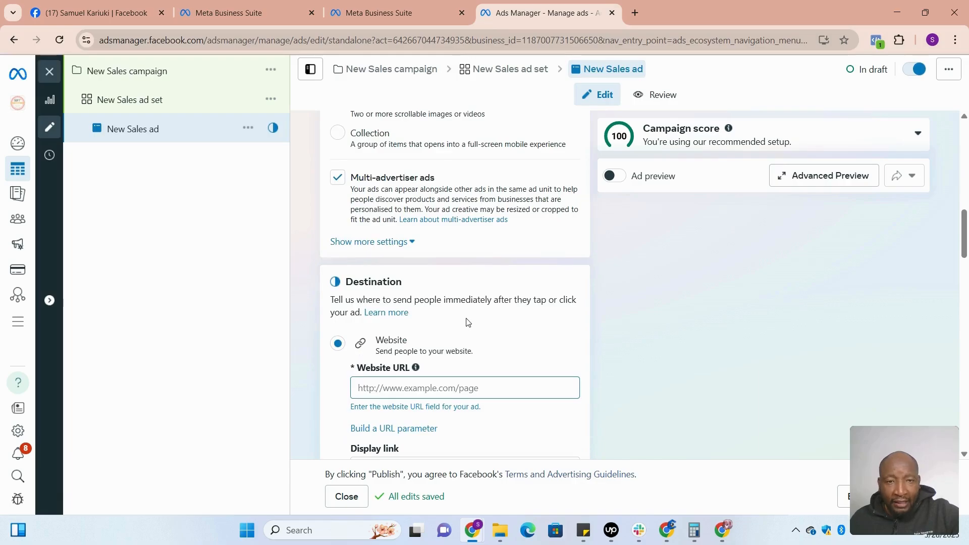
{"action": "scroll", "coordinate": [464, 341], "scroll_direction": "down", "scroll_amount": 1}
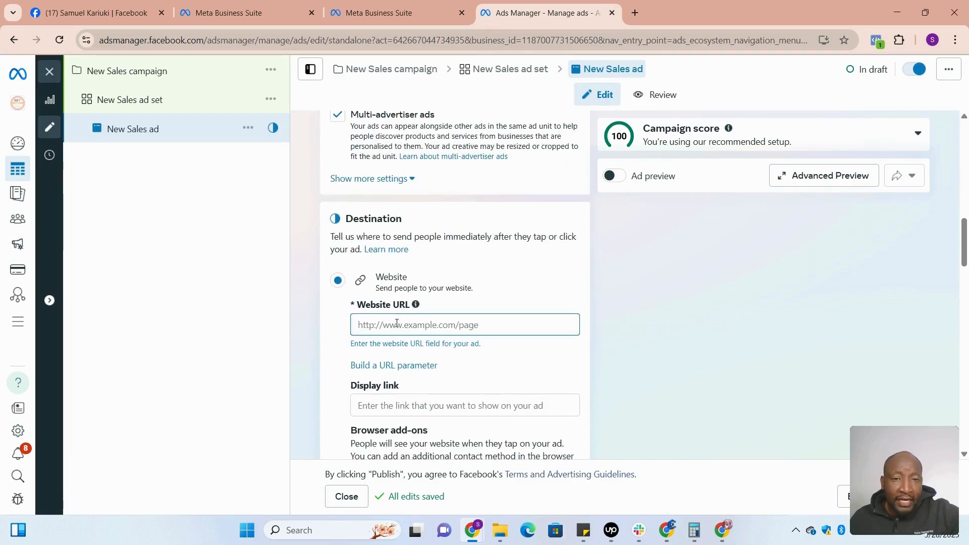
{"action": "scroll", "coordinate": [447, 302], "scroll_direction": "down", "scroll_amount": 1}
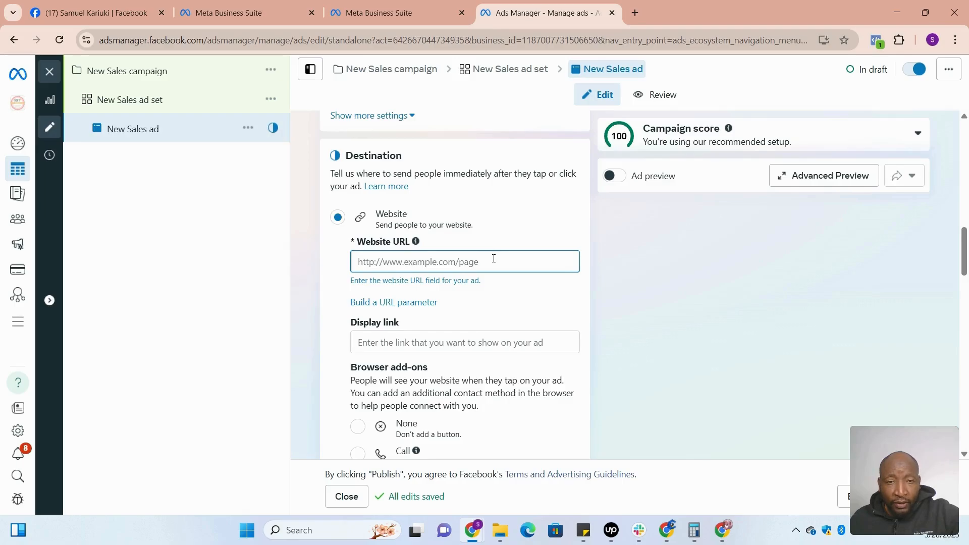
{"action": "left_click", "coordinate": [444, 344]}
Examine the browser add-on choices, including the call, instant form and messaging app options with their WhatsApp settings.
{"action": "scroll", "coordinate": [445, 341], "scroll_direction": "down", "scroll_amount": 2}
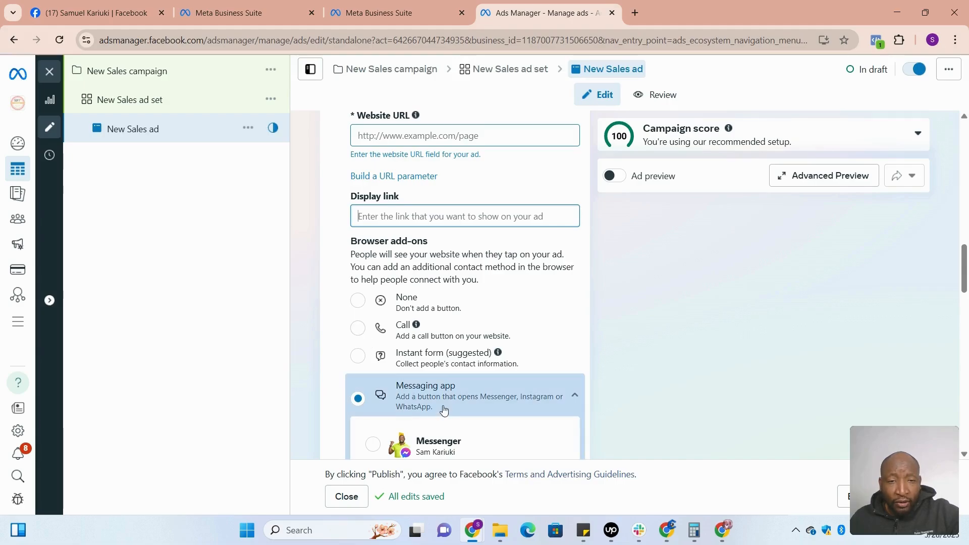
{"action": "scroll", "coordinate": [434, 404], "scroll_direction": "down", "scroll_amount": 1}
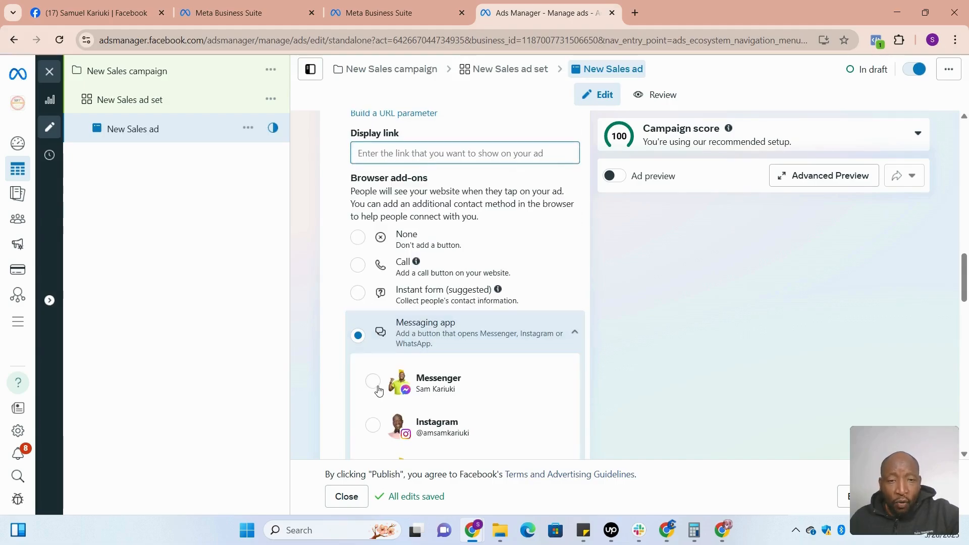
{"action": "scroll", "coordinate": [379, 390], "scroll_direction": "down", "scroll_amount": 1}
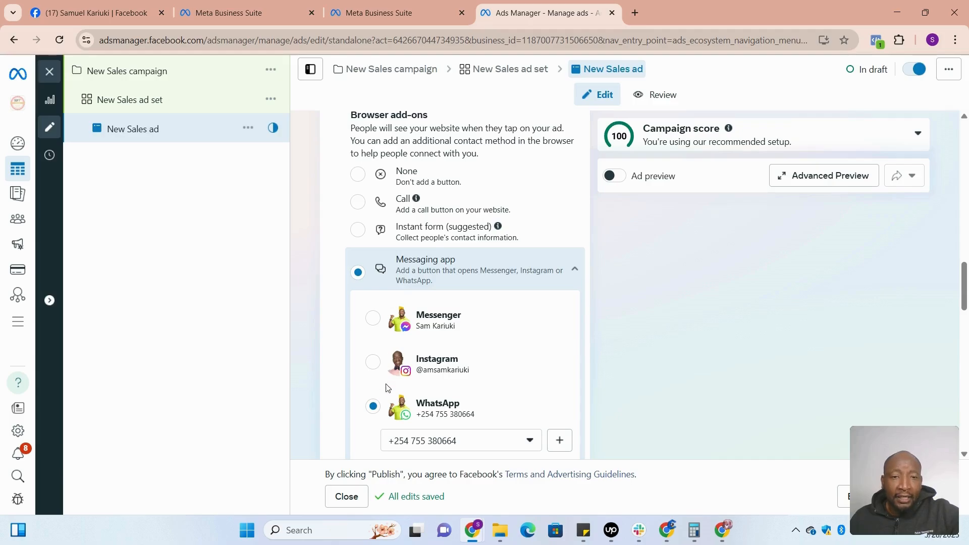
{"action": "scroll", "coordinate": [444, 351], "scroll_direction": "down", "scroll_amount": 2}
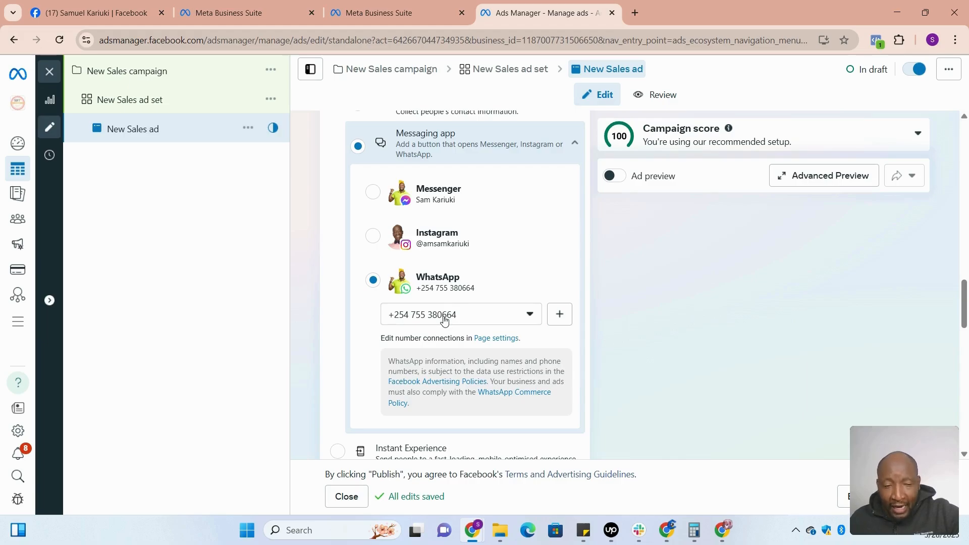
{"action": "scroll", "coordinate": [448, 351], "scroll_direction": "up", "scroll_amount": 3}
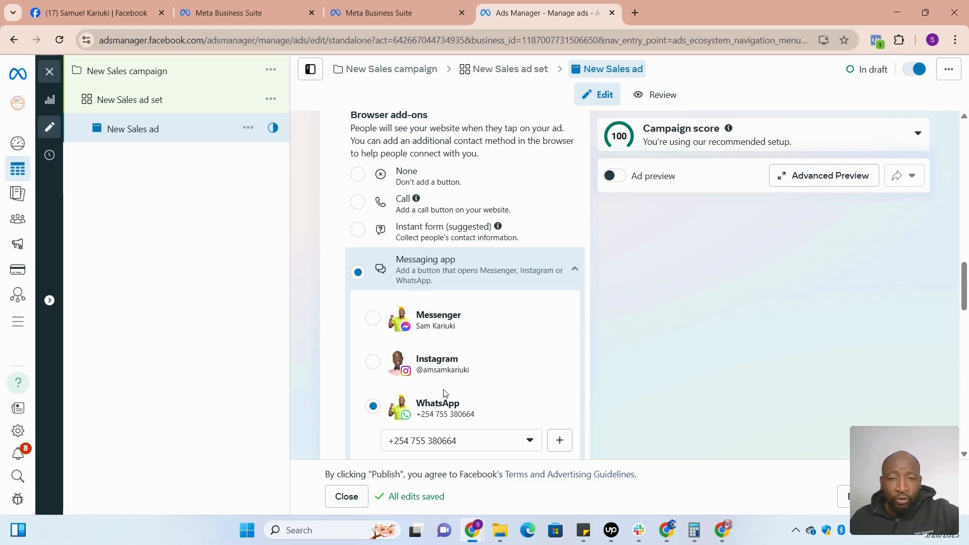
{"action": "scroll", "coordinate": [444, 397], "scroll_direction": "down", "scroll_amount": 1}
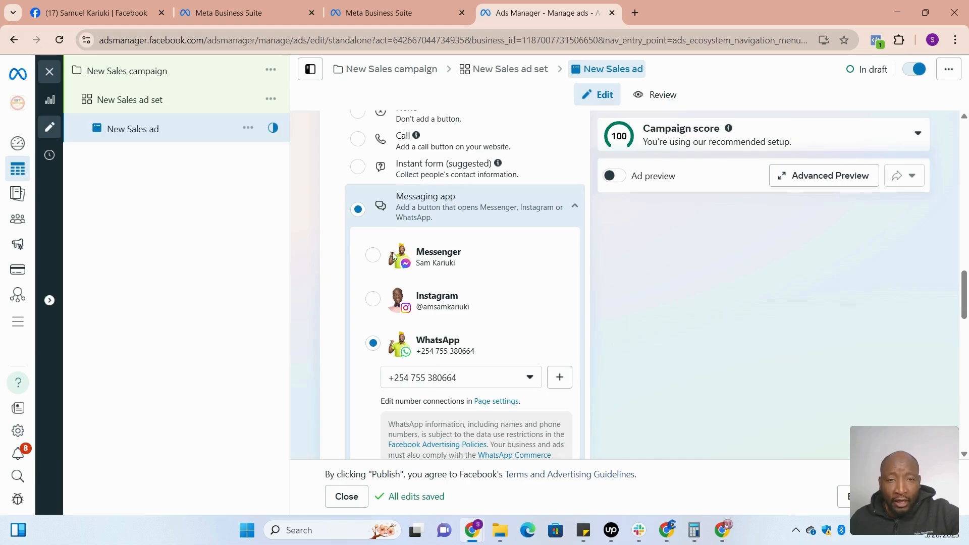
{"action": "scroll", "coordinate": [461, 340], "scroll_direction": "up", "scroll_amount": 2}
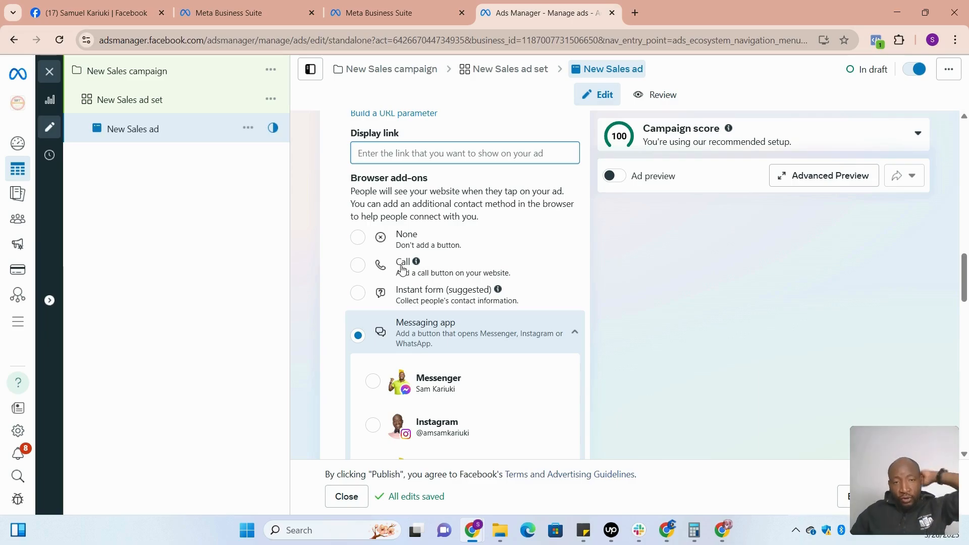
{"action": "scroll", "coordinate": [403, 269], "scroll_direction": "down", "scroll_amount": 5}
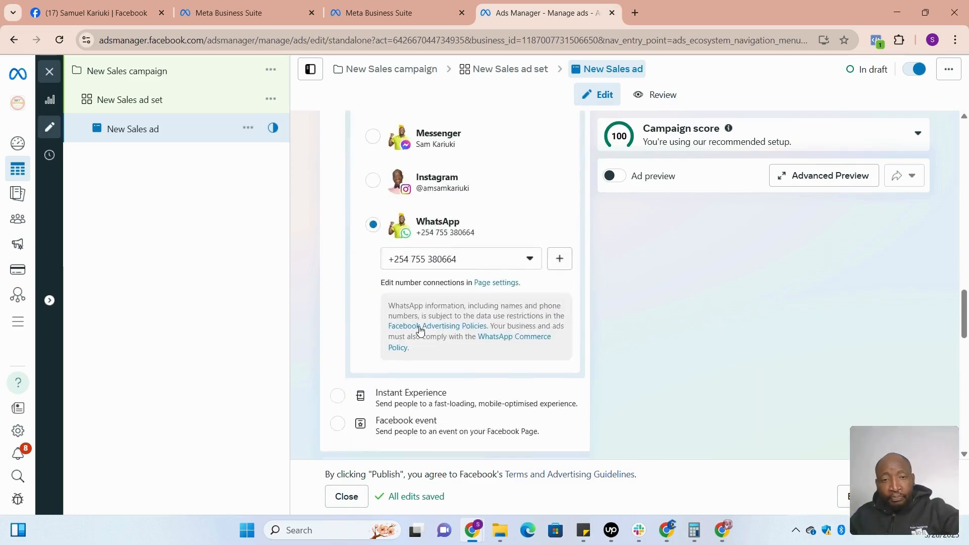
Check which creative types can be set up for the ad, without choosing one.
{"action": "scroll", "coordinate": [394, 309], "scroll_direction": "down", "scroll_amount": 3}
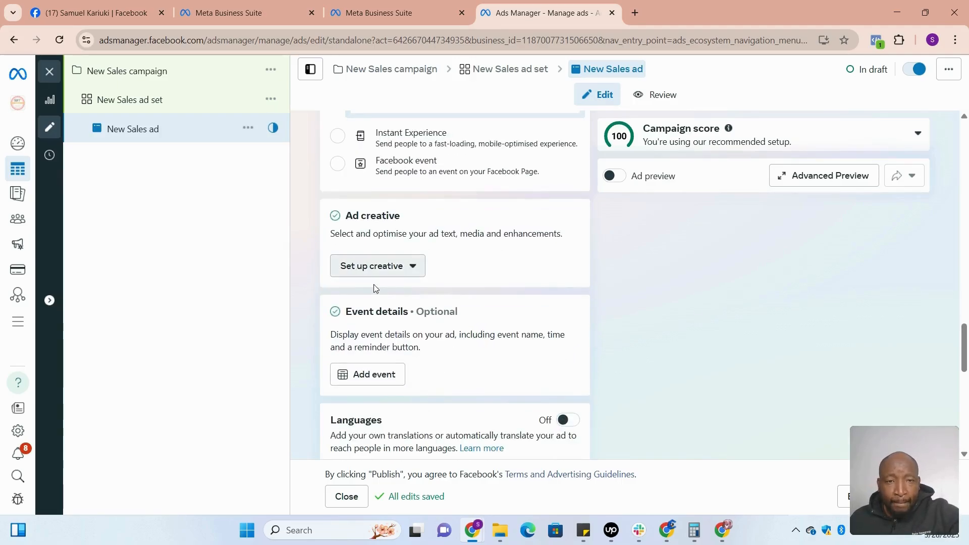
{"action": "left_click", "coordinate": [399, 272]}
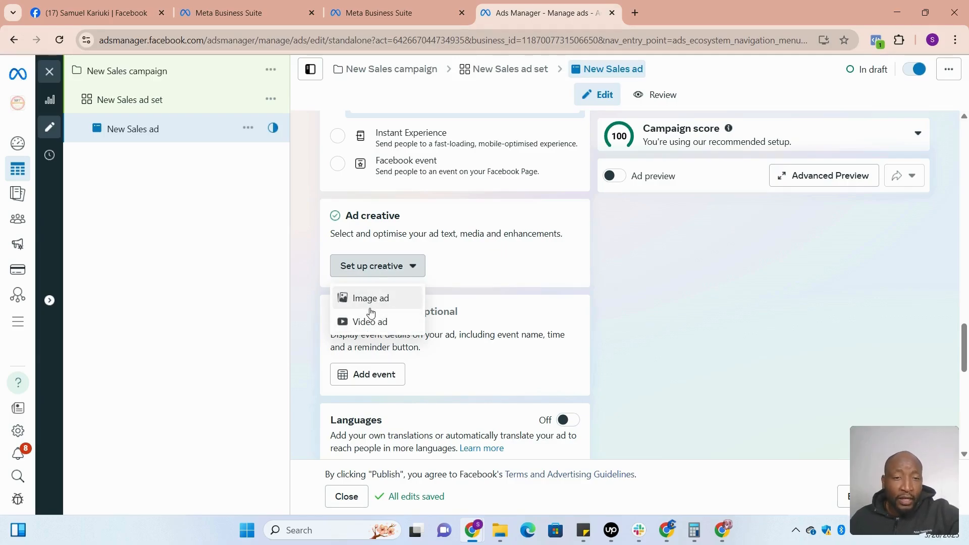
{"action": "left_click", "coordinate": [536, 327]}
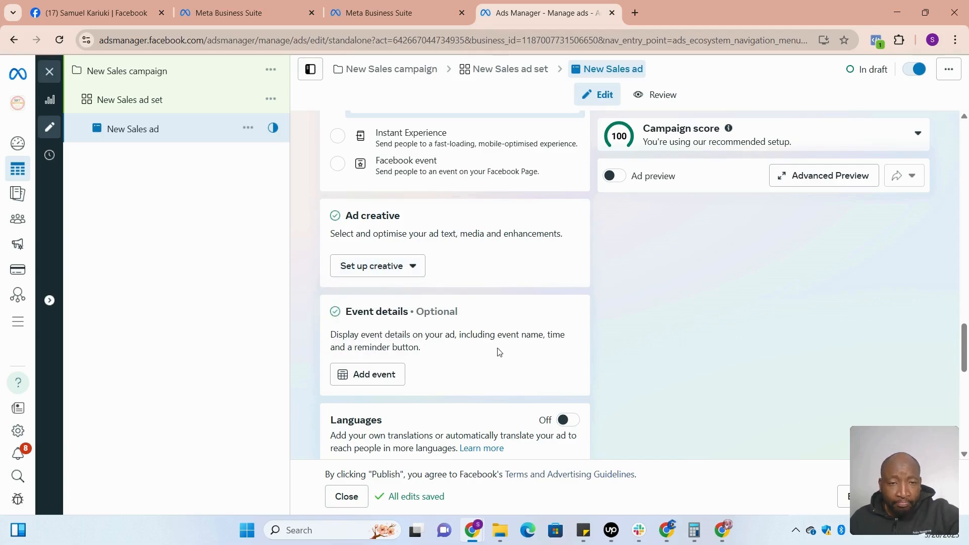
Look over the name and time fields for adding an event to the ad, and close the form without saving.
{"action": "scroll", "coordinate": [485, 357], "scroll_direction": "down", "scroll_amount": 2}
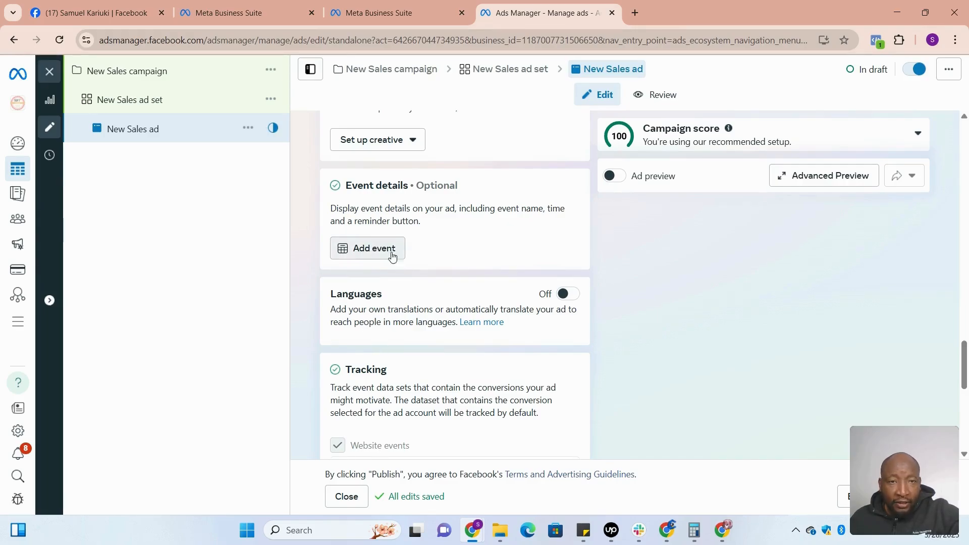
{"action": "left_click", "coordinate": [360, 250]}
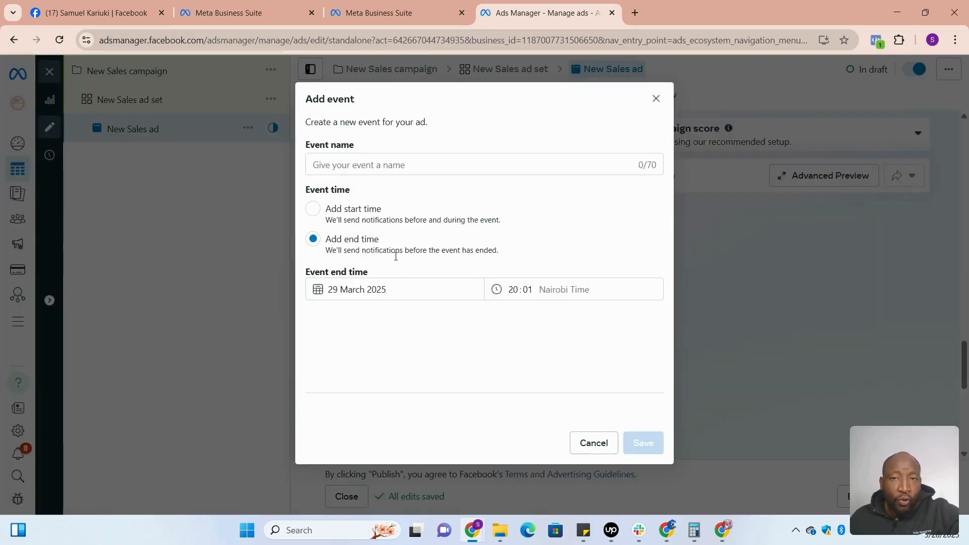
{"action": "left_click", "coordinate": [658, 101]}
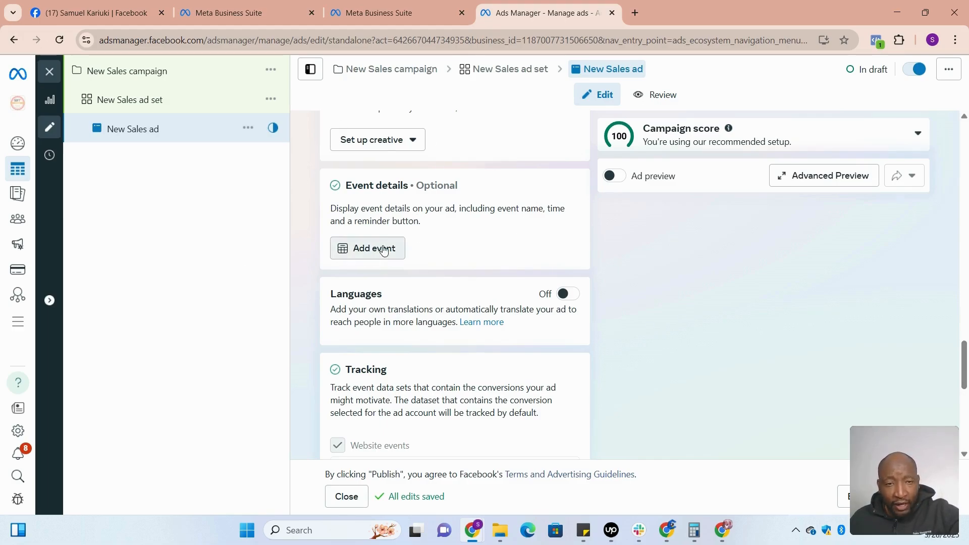
Review the ad's language and tracking settings, including website, app and offline events and the URL parameters field.
{"action": "scroll", "coordinate": [398, 337], "scroll_direction": "down", "scroll_amount": 3}
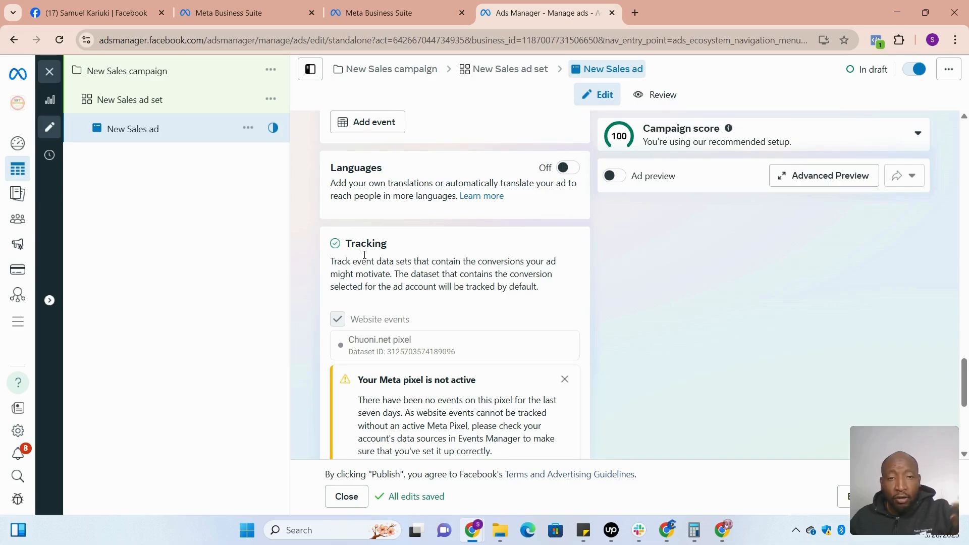
{"action": "scroll", "coordinate": [445, 321], "scroll_direction": "down", "scroll_amount": 2}
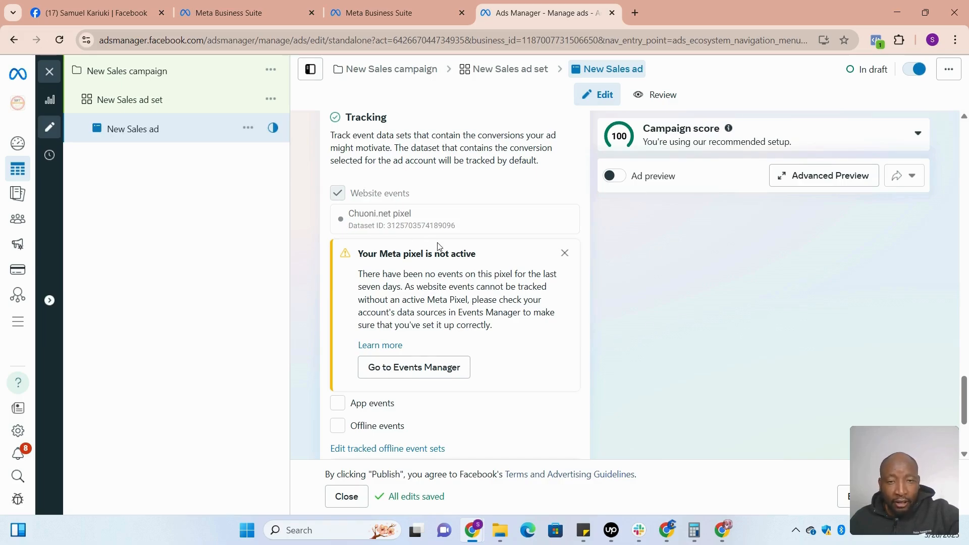
{"action": "scroll", "coordinate": [414, 363], "scroll_direction": "down", "scroll_amount": 2}
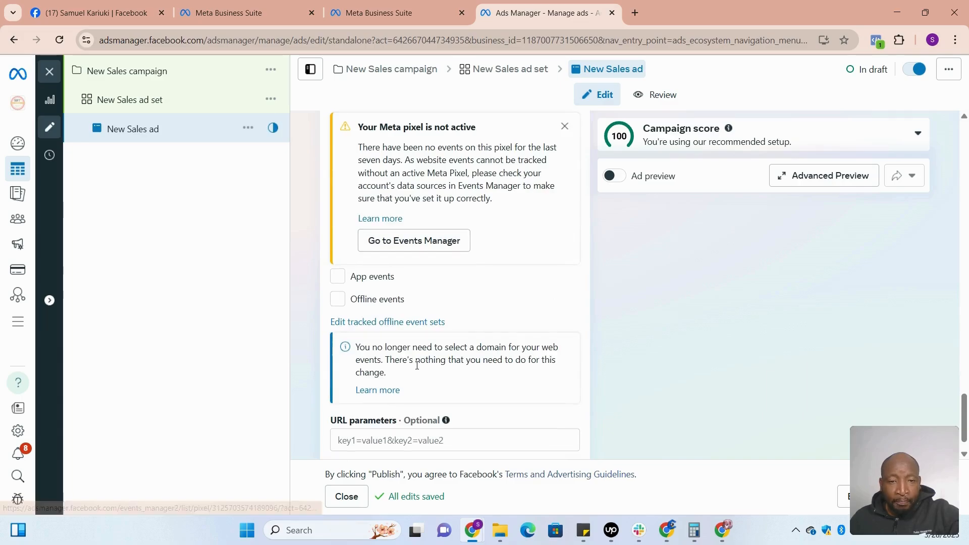
{"action": "scroll", "coordinate": [416, 360], "scroll_direction": "down", "scroll_amount": 1}
{"action": "left_click", "coordinate": [393, 403]}
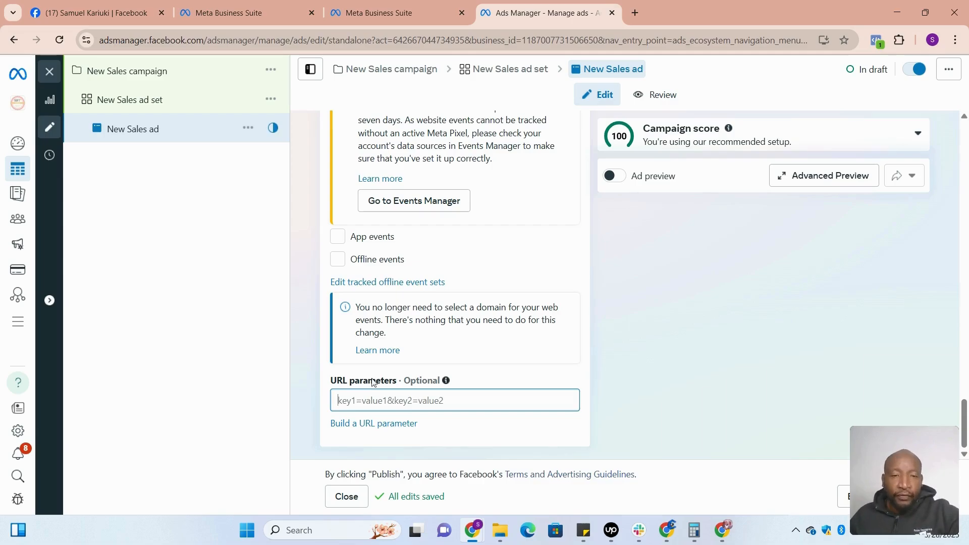
{"action": "scroll", "coordinate": [396, 341], "scroll_direction": "up", "scroll_amount": 8}
{"action": "scroll", "coordinate": [396, 341], "scroll_direction": "down", "scroll_amount": 8}
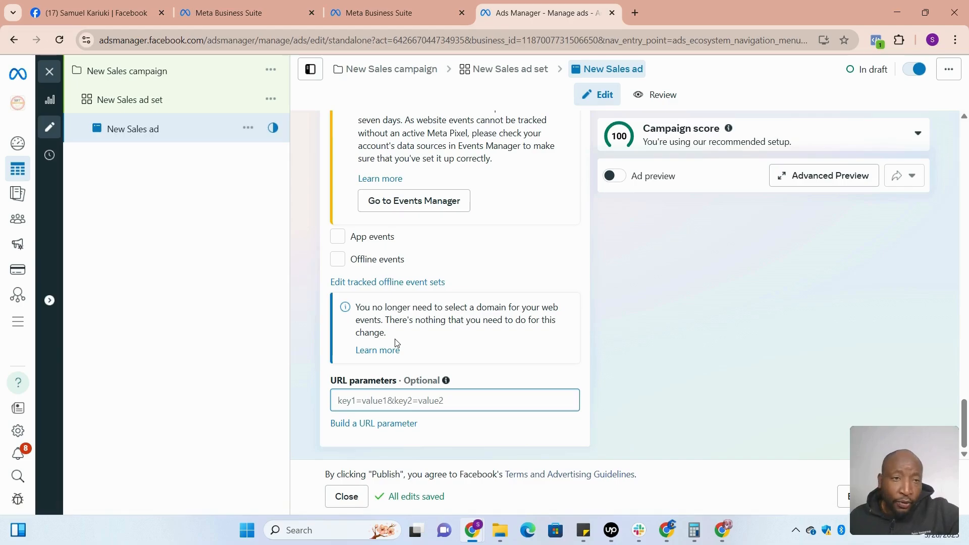